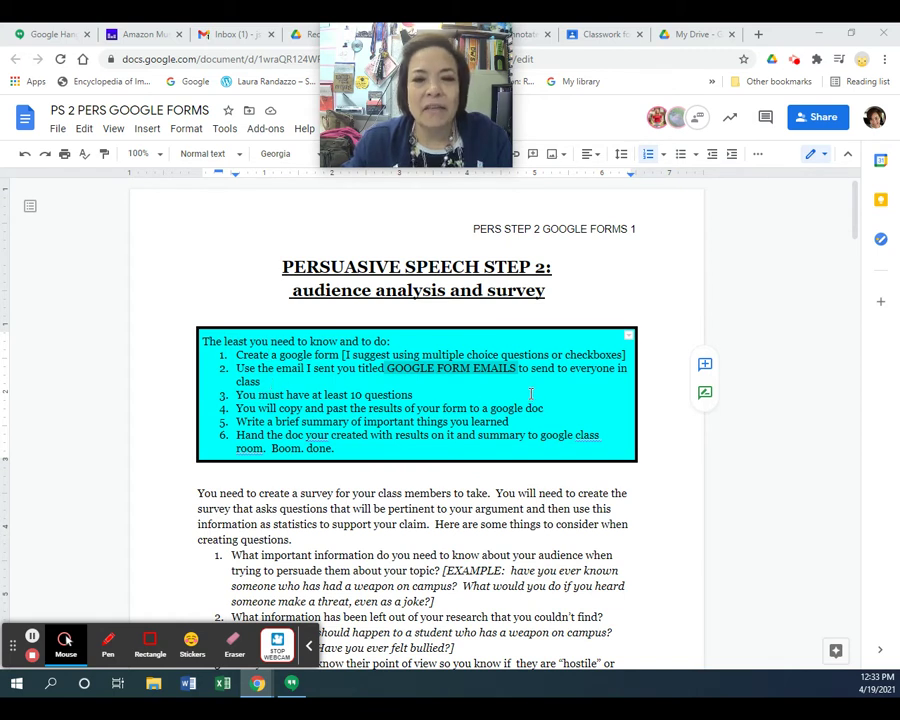
Step: Review the persuasive speech step 2 instructions, including the Google Forms setup steps and the descriptions of the question types
click(570, 294)
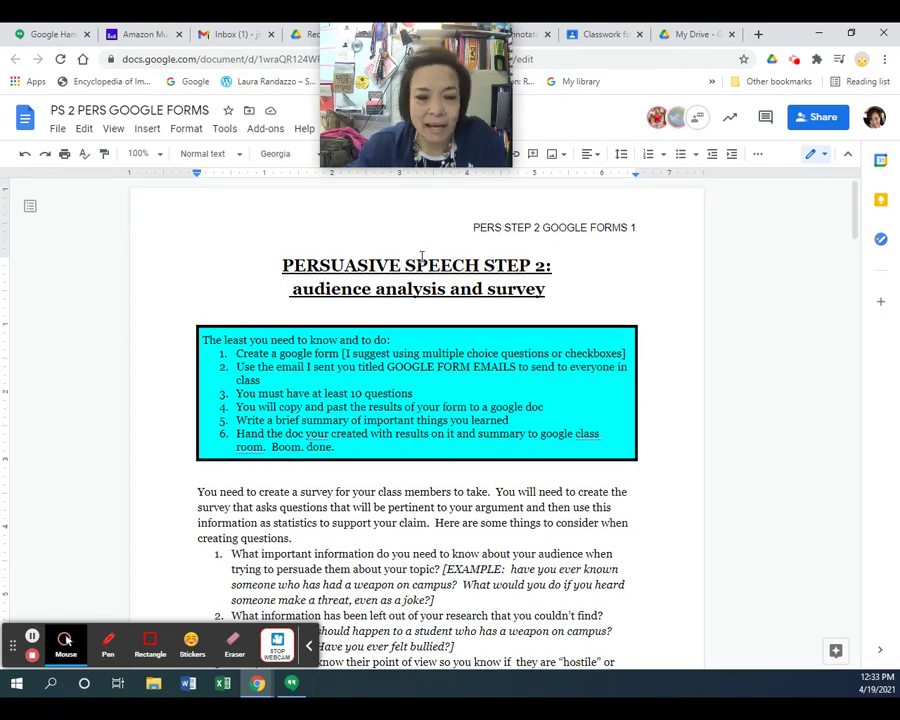
scroll(420, 260, down, 3)
scroll(418, 256, down, 7)
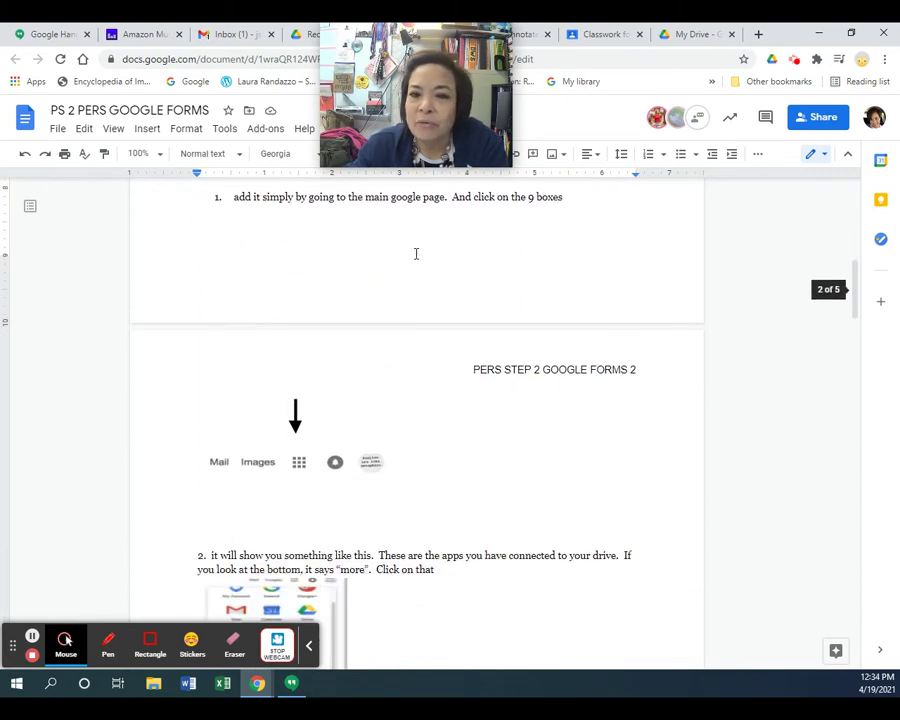
scroll(414, 249, down, 14)
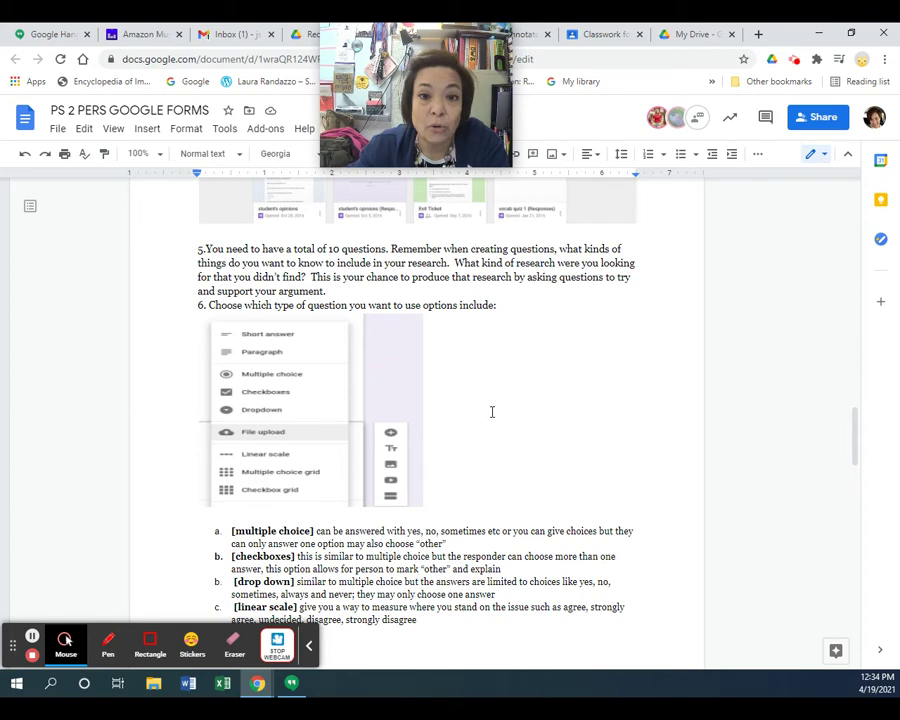
scroll(490, 405, down, 2)
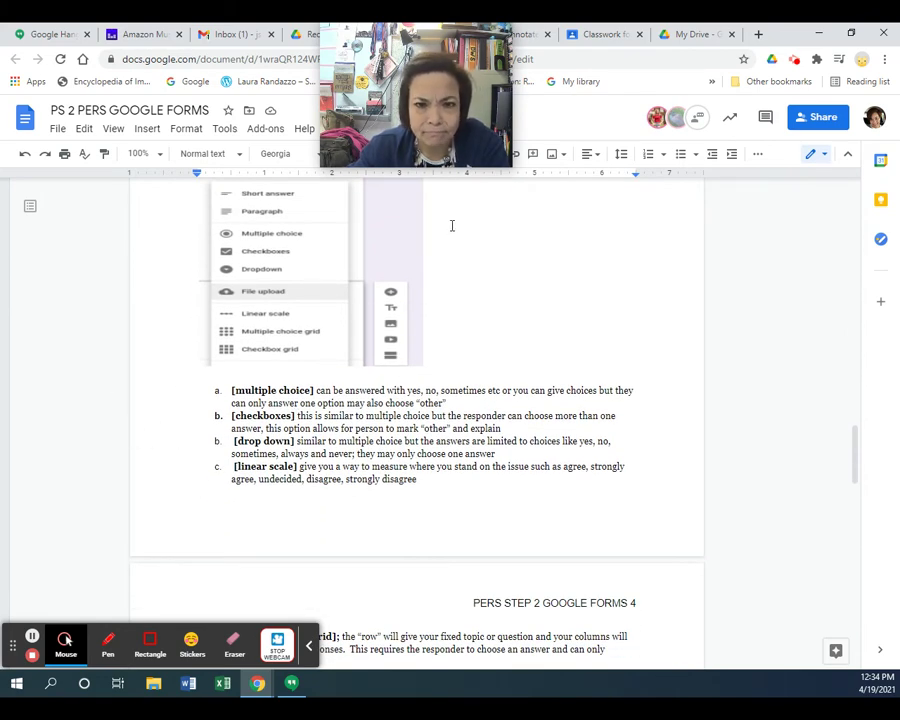
scroll(474, 273, up, 8)
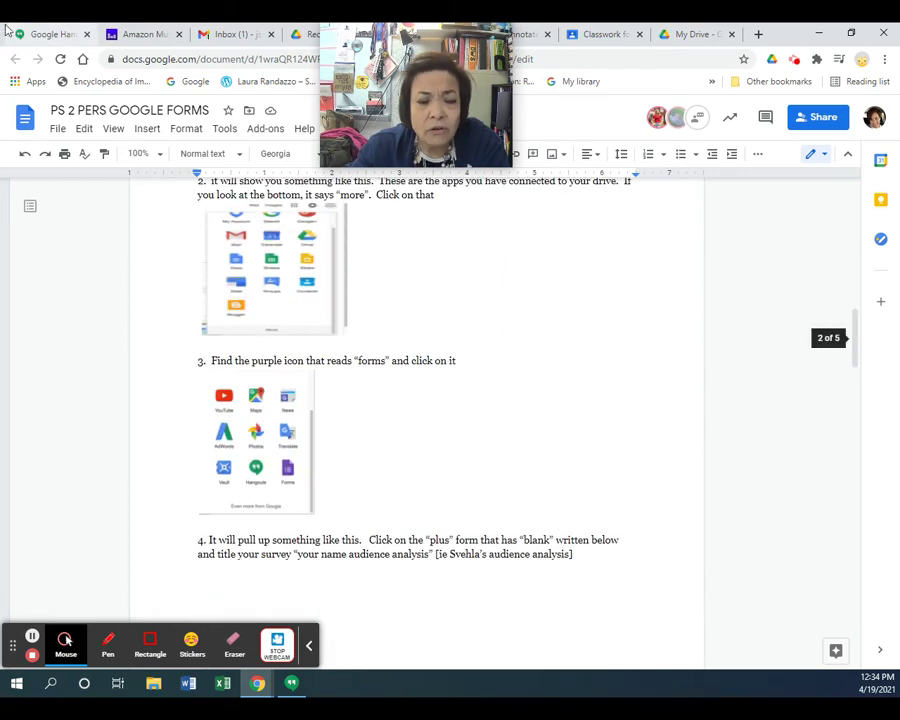
Step: Switch to Google Drive and create a new blank Google Form
click(300, 33)
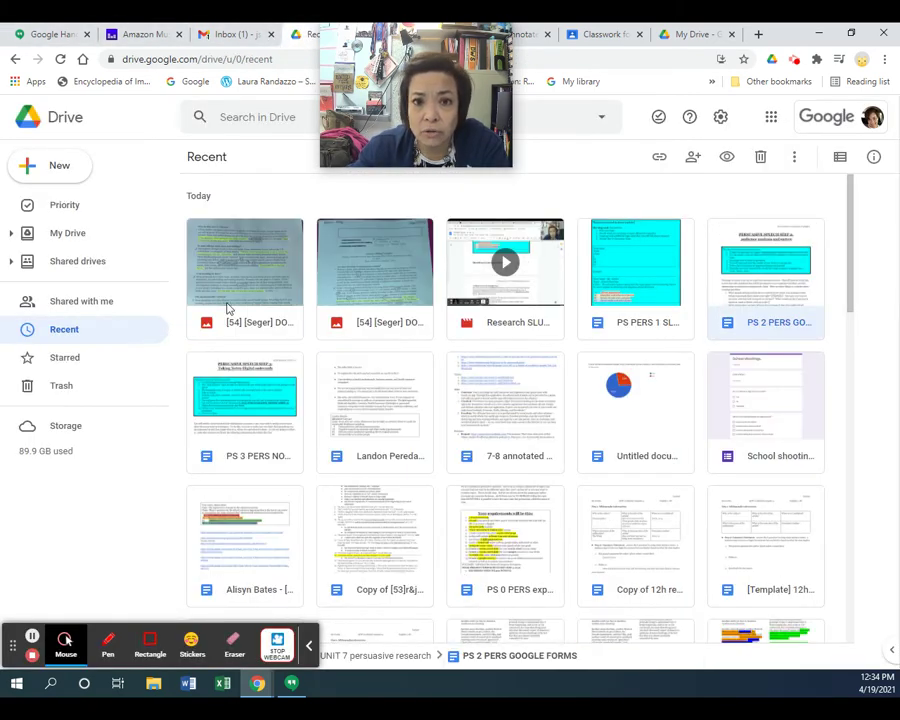
click(62, 172)
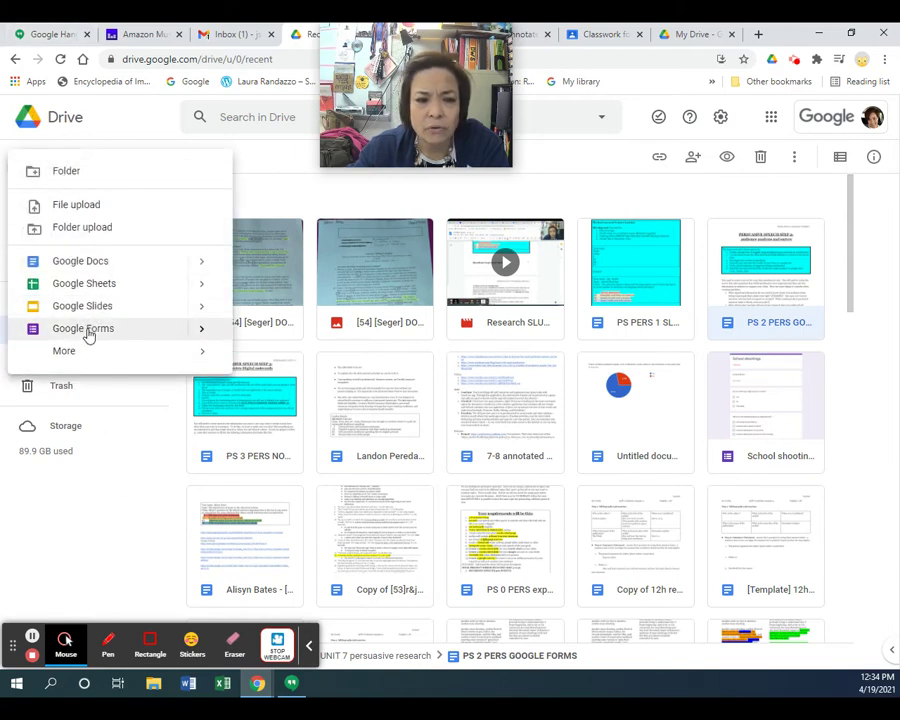
click(88, 336)
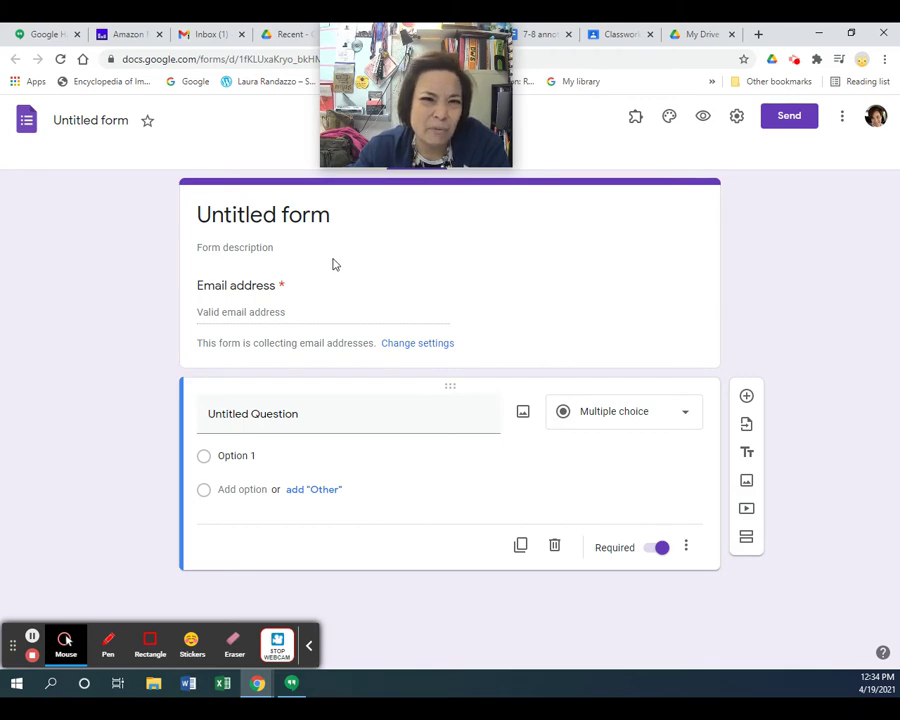
Step: Return to Google Drive, open the existing "School shootings" form and look through its questions
click(275, 38)
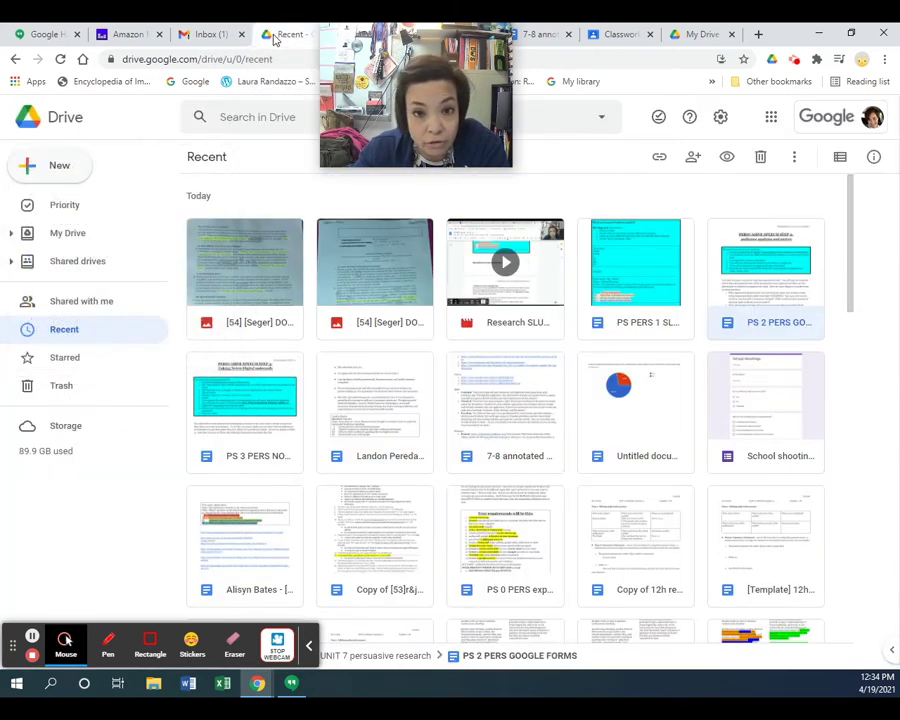
double_click(810, 405)
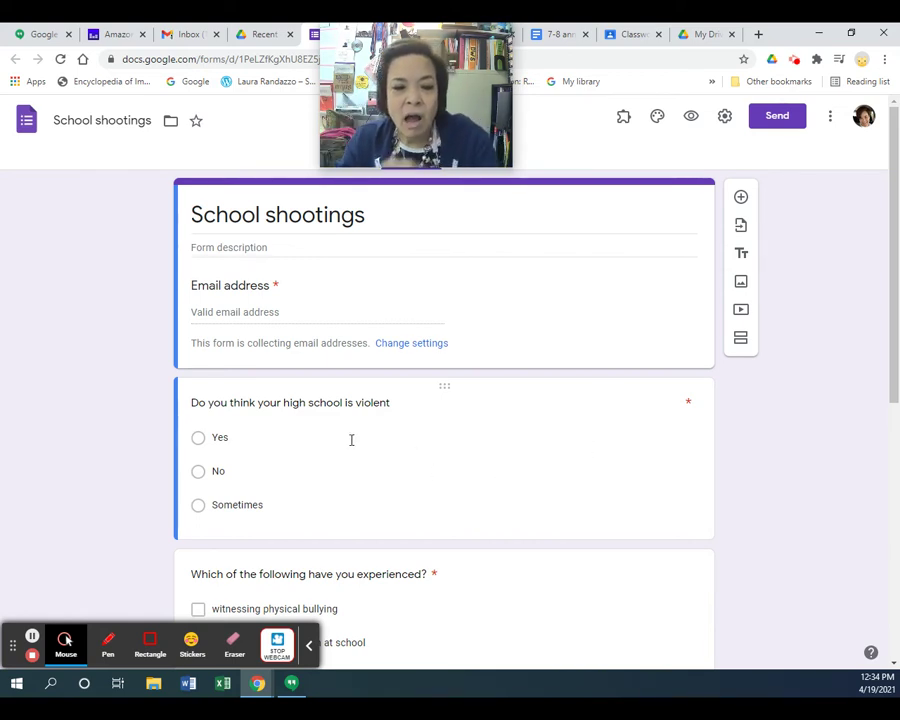
scroll(528, 368, down, 5)
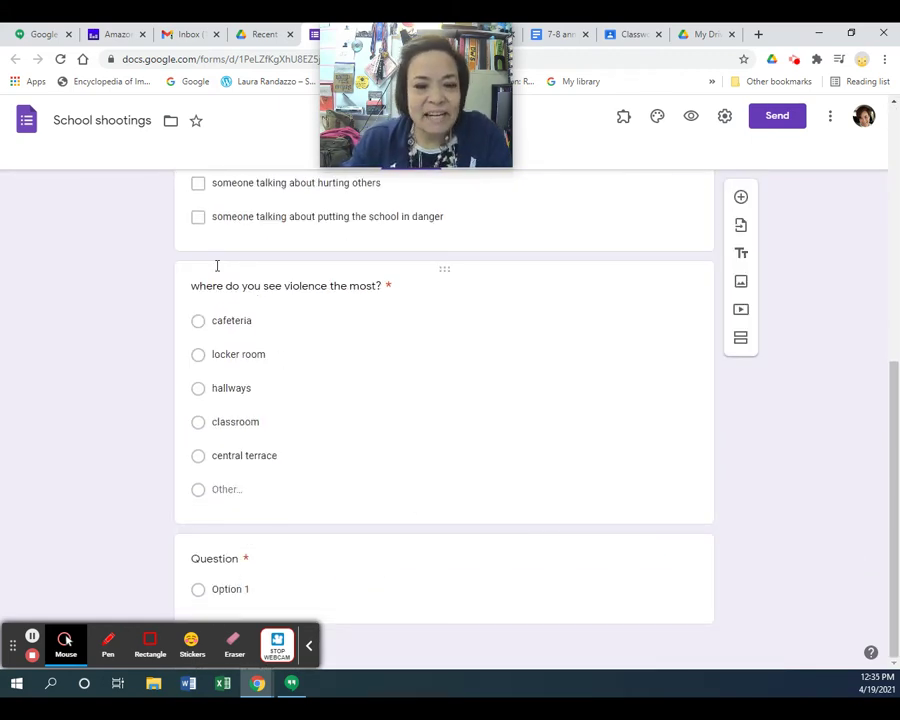
scroll(474, 535, up, 8)
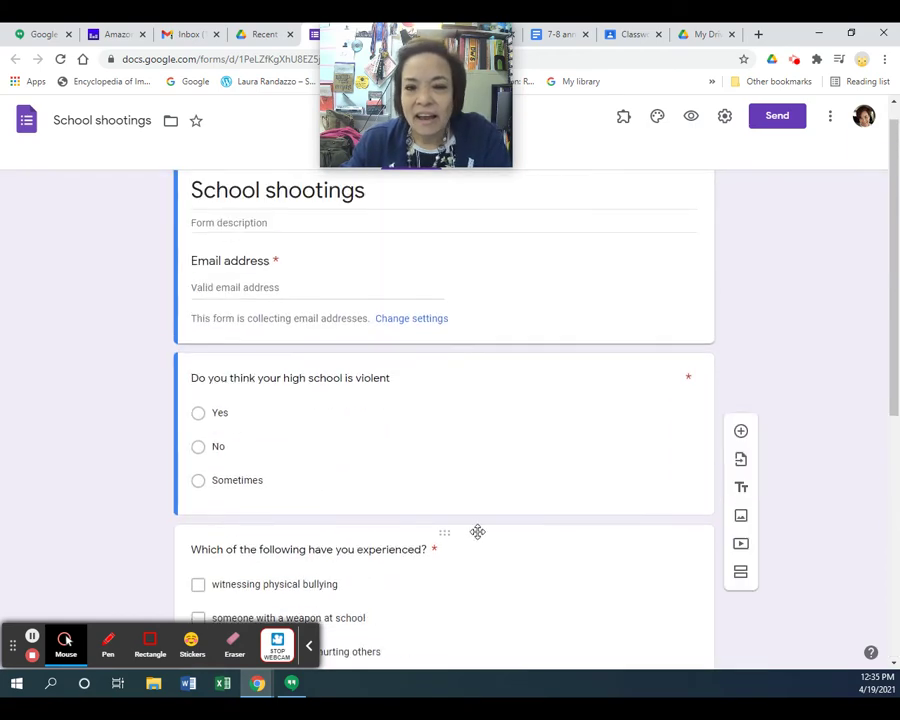
scroll(480, 537, down, 5)
scroll(488, 478, down, 2)
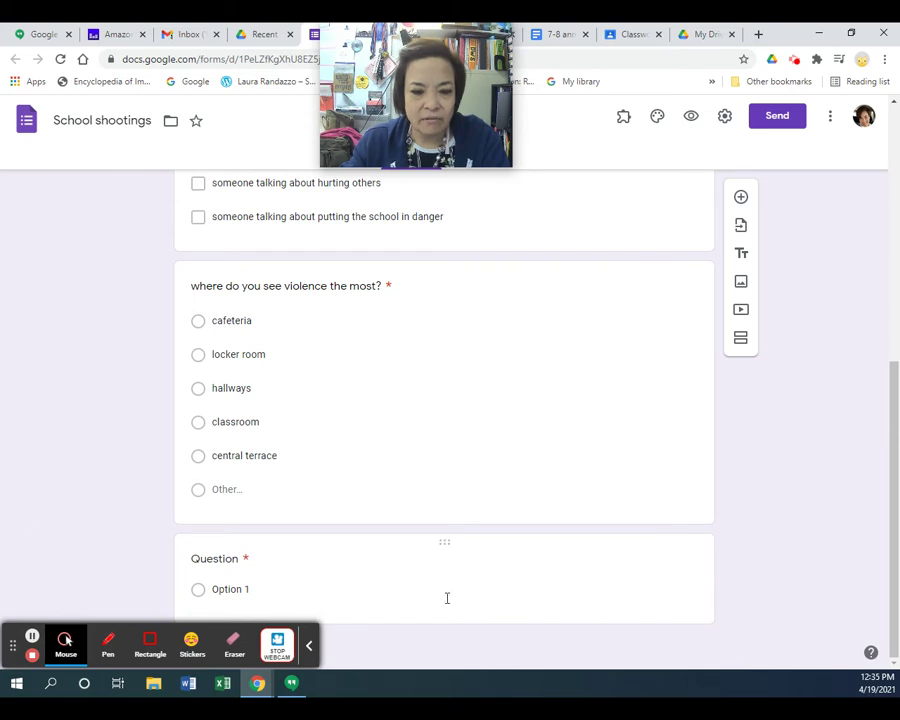
Step: Open the empty last question for editing and examine the available question types
click(303, 558)
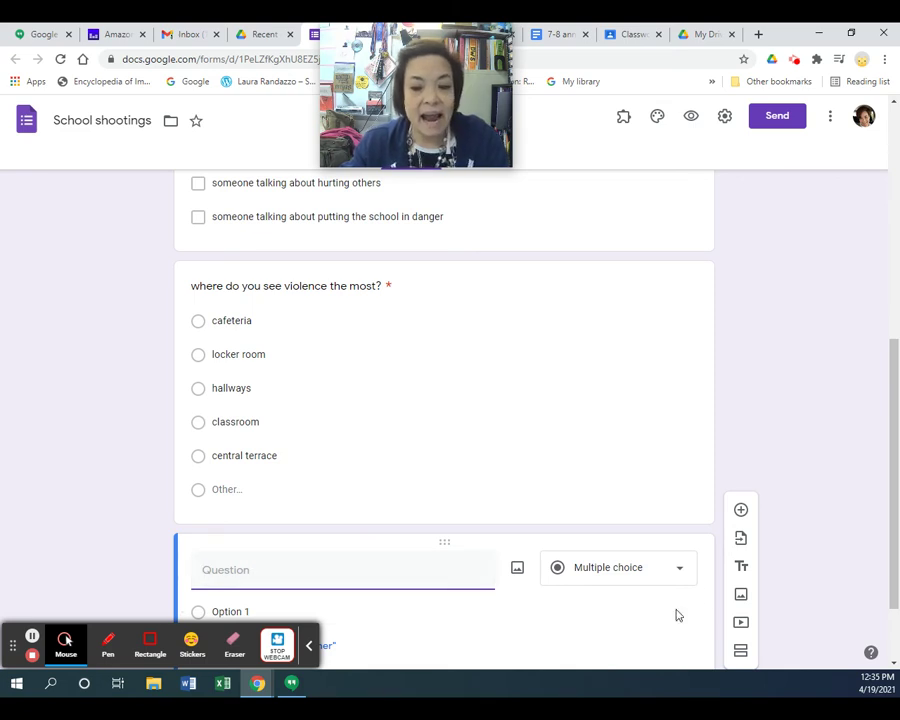
click(684, 569)
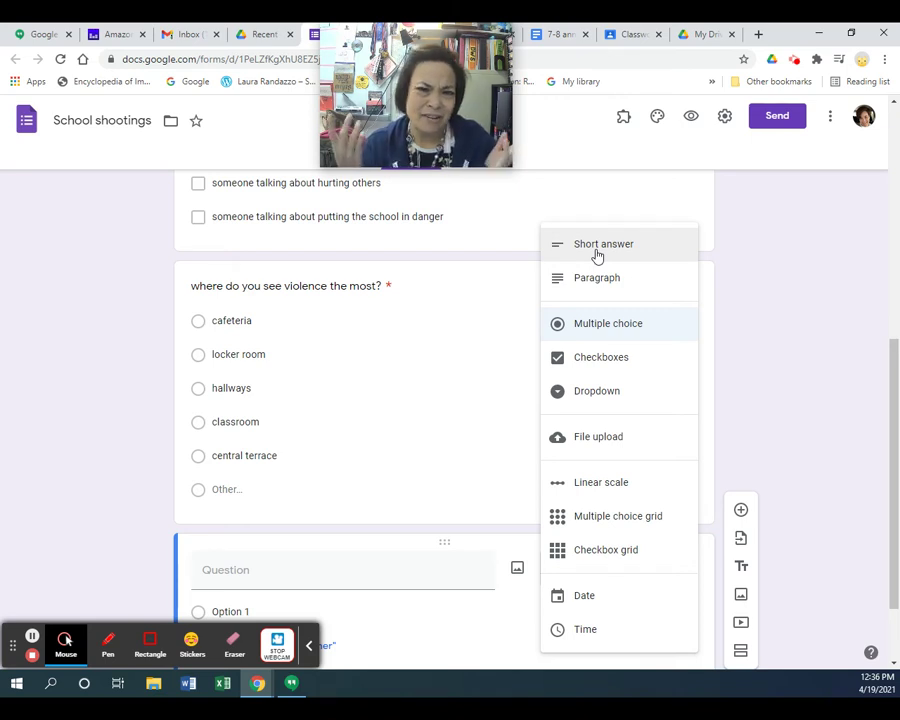
scroll(597, 256, down, 1)
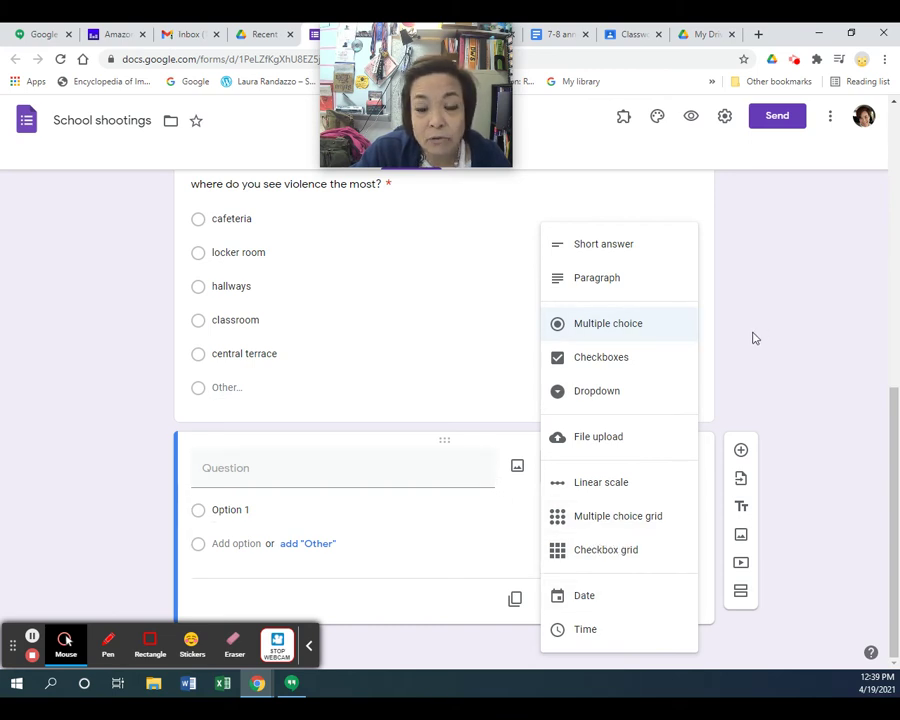
click(810, 299)
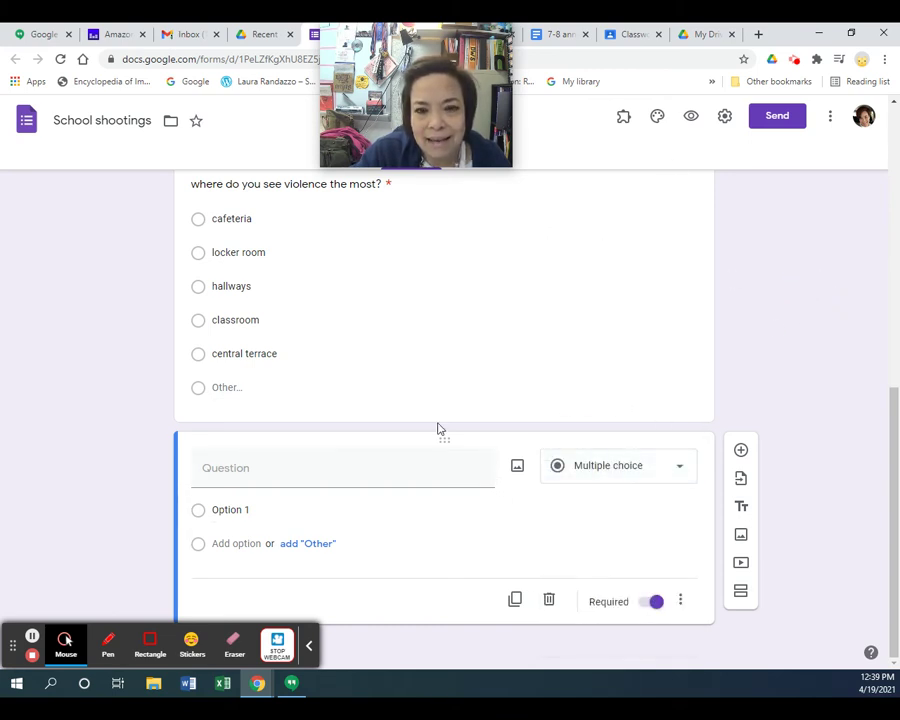
Step: Set the type of the empty last question to Checkboxes
click(292, 469)
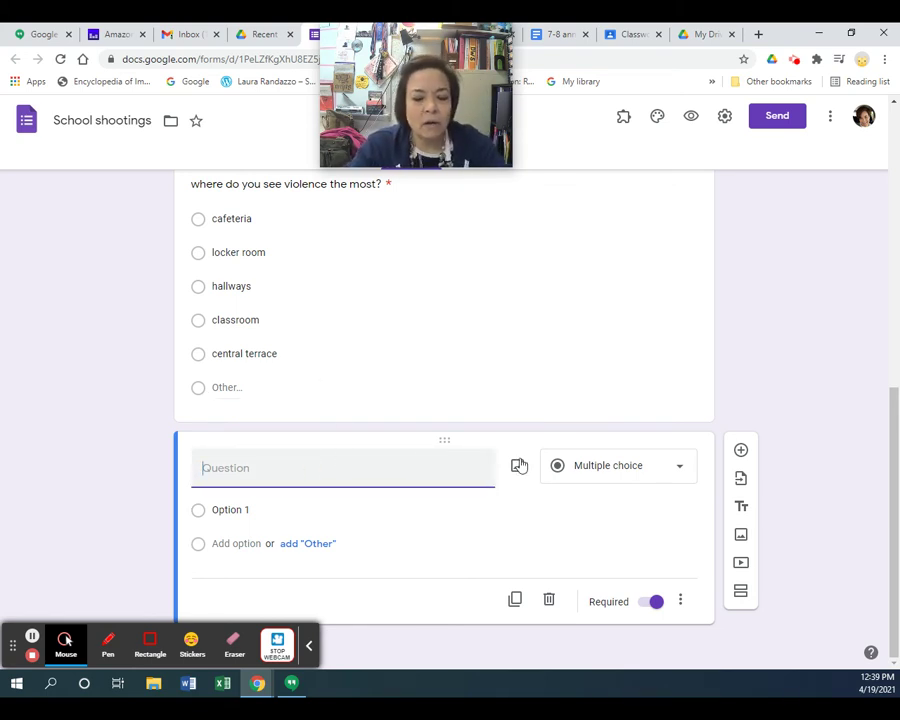
click(677, 466)
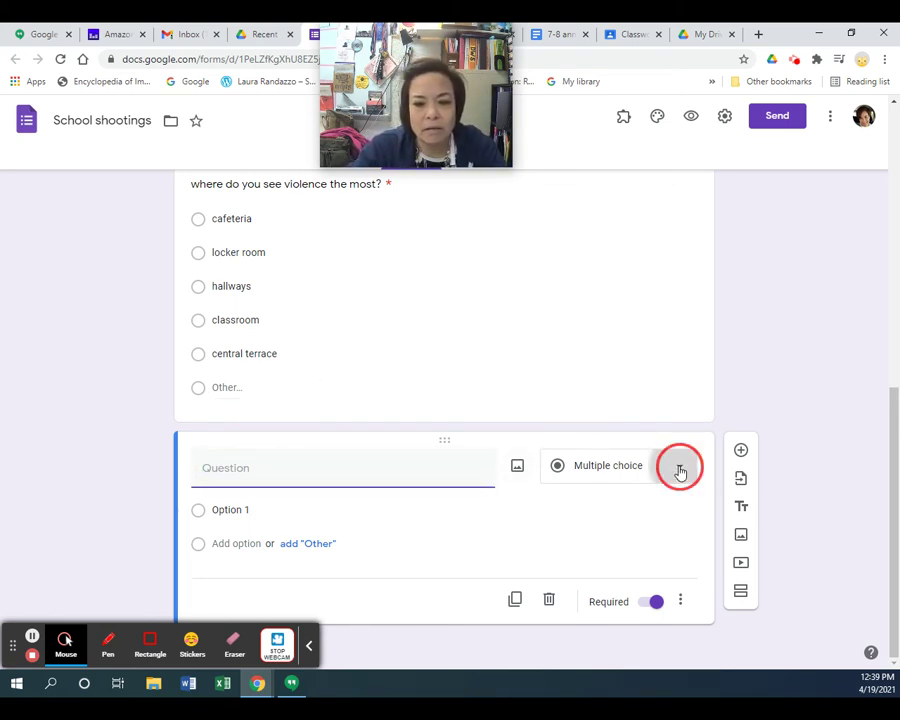
click(620, 366)
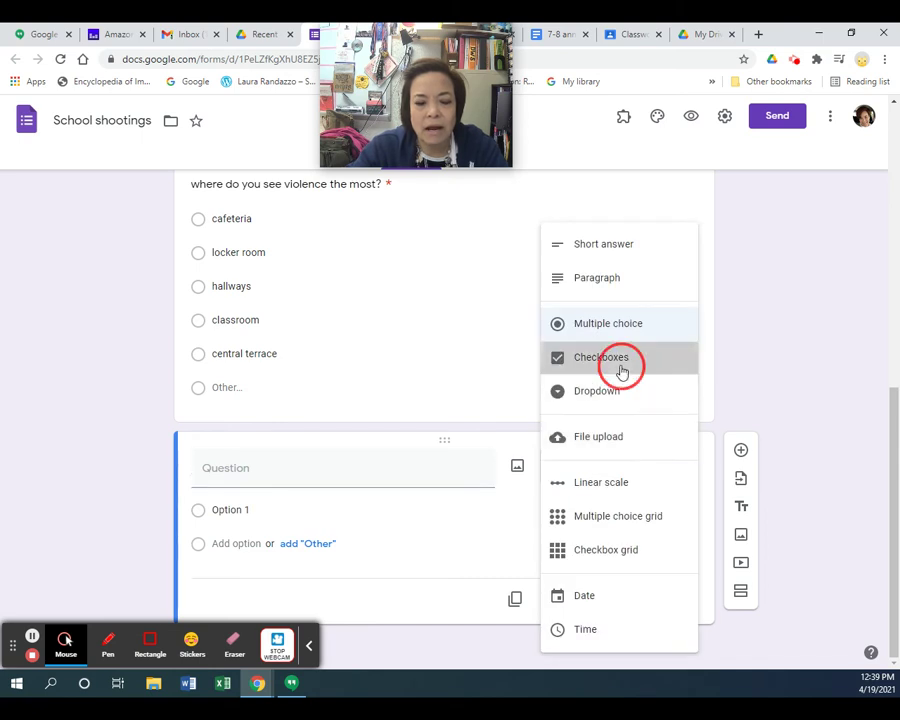
Step: Enter "when you feel unsafe at school, what do you do" as the text of the last question
click(286, 481)
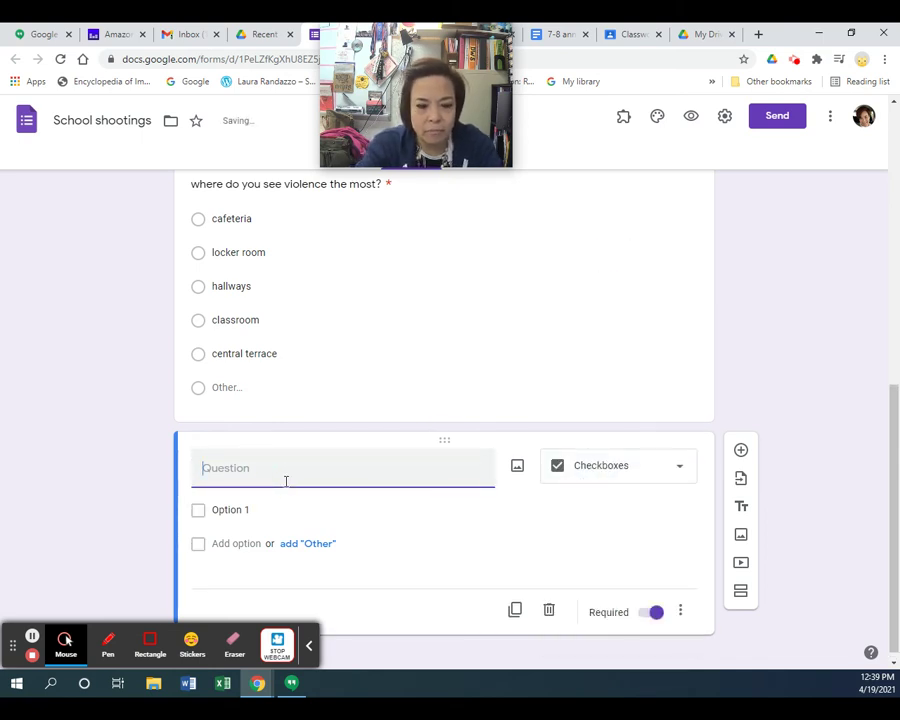
text(when)
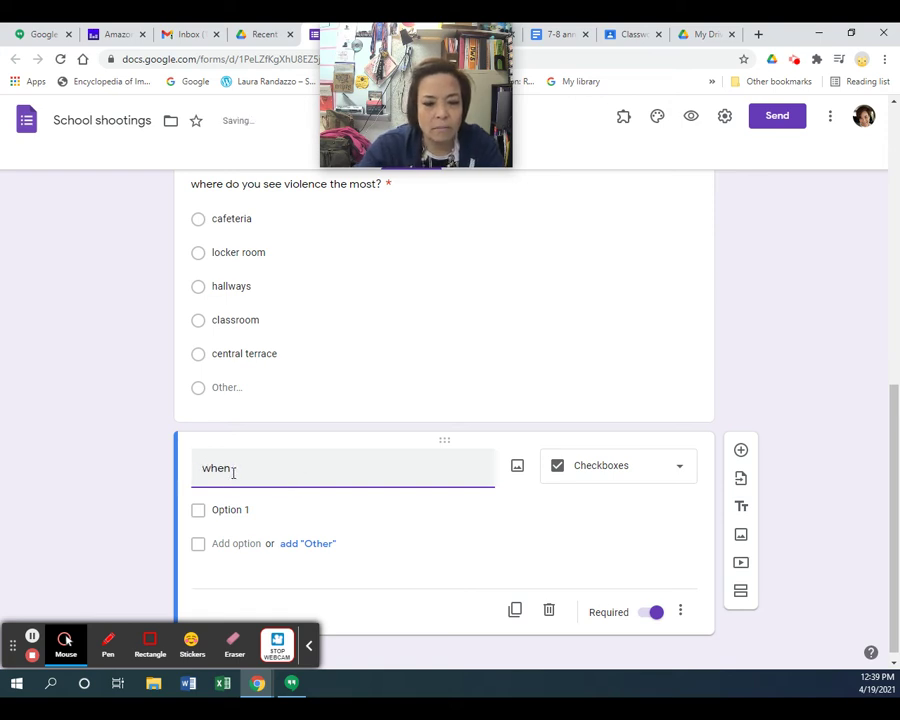
text( you feel un)
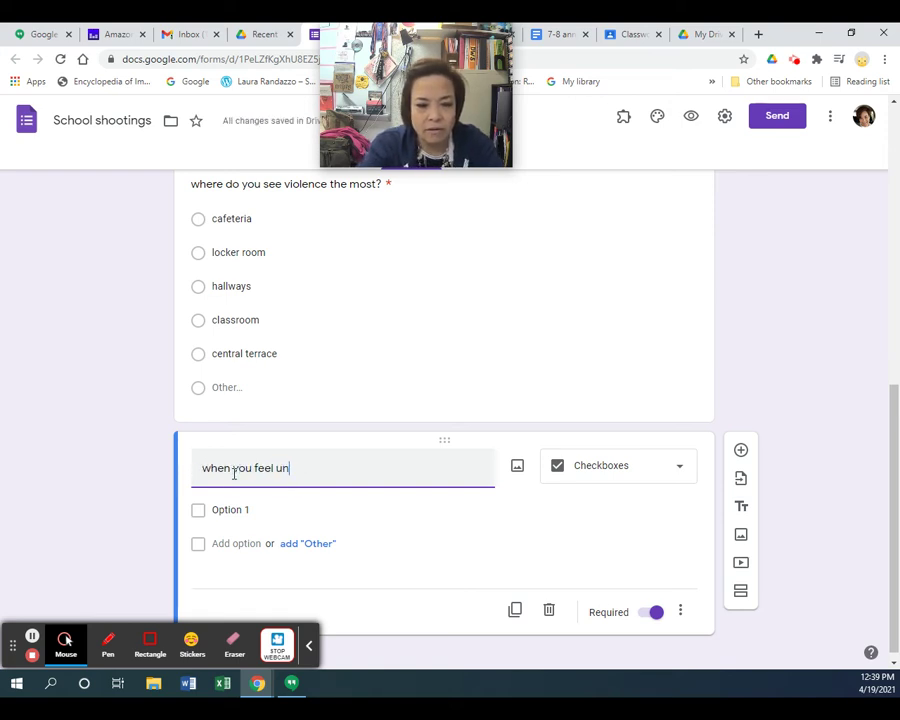
text(safe at s)
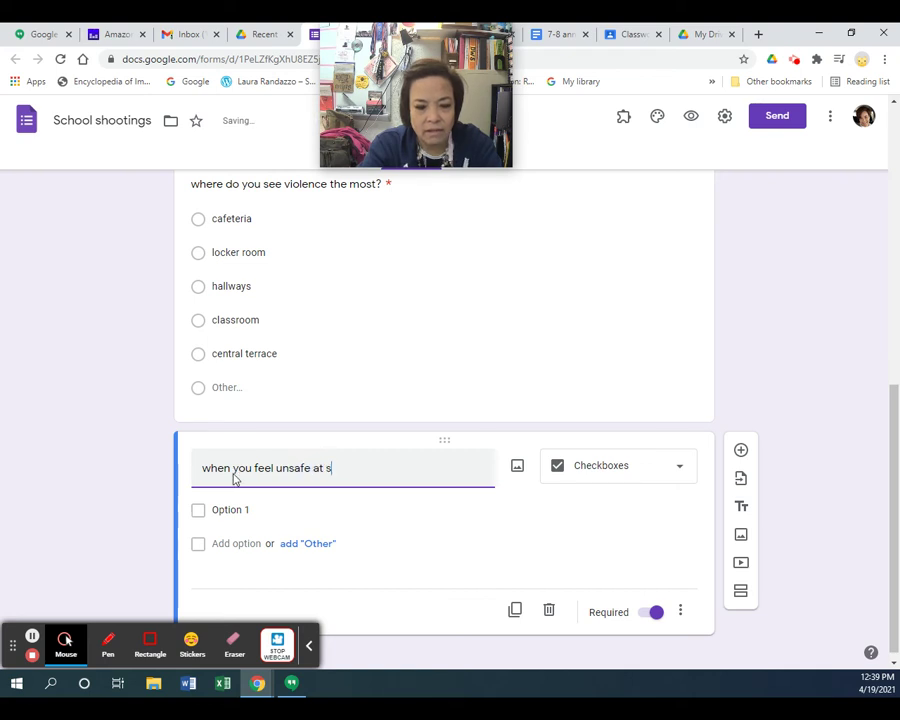
text(chool, what do you do)
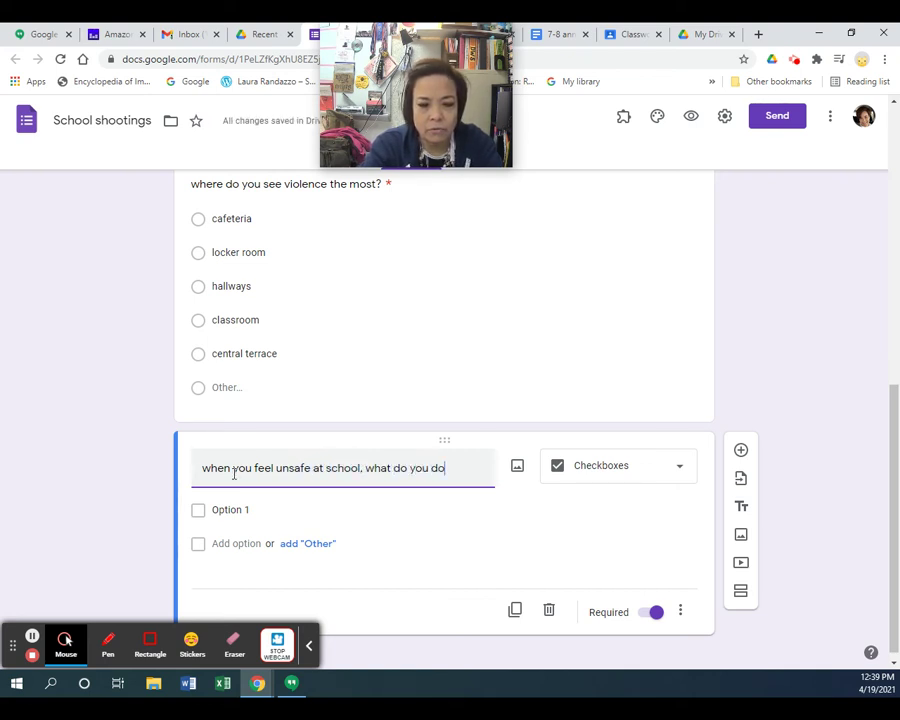
key(Return)
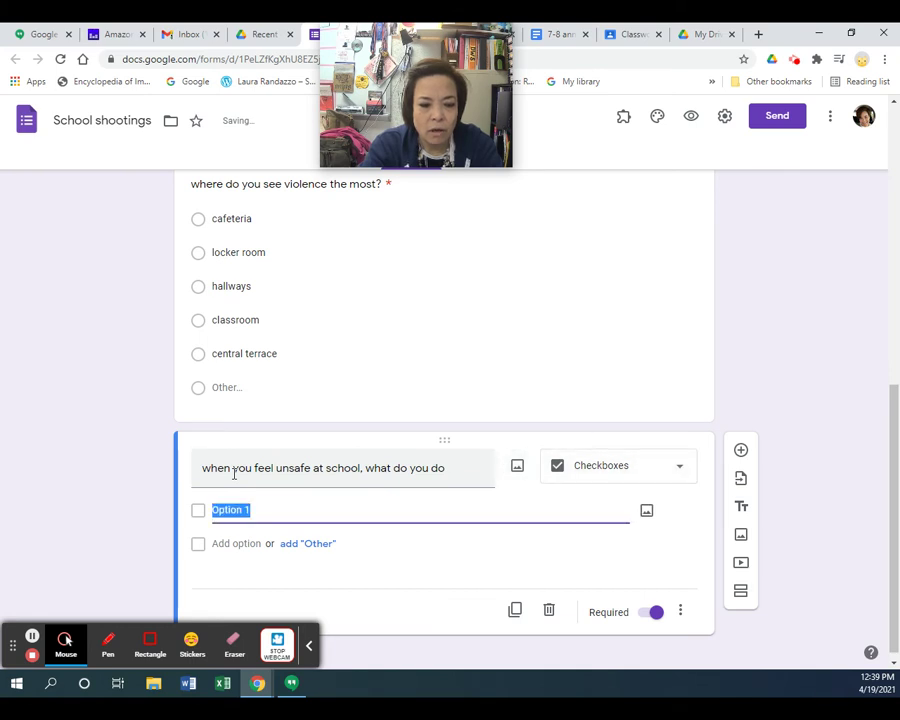
Step: Fill in the first two answer options as "contact an adult" and "talk to my friends"
text(cont)
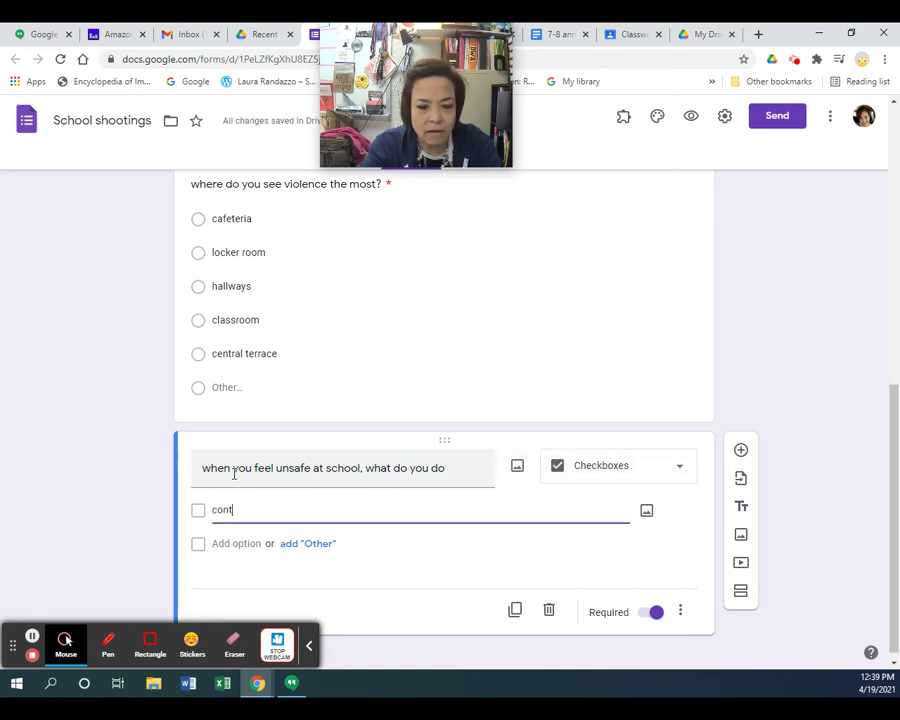
text(act a)
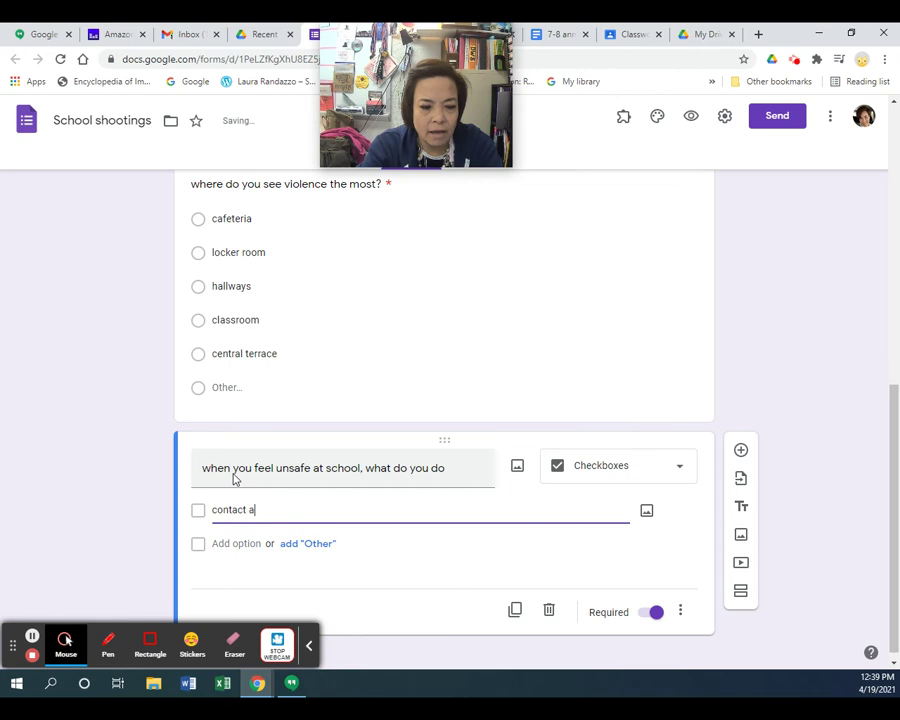
text(n adult)
key(Return)
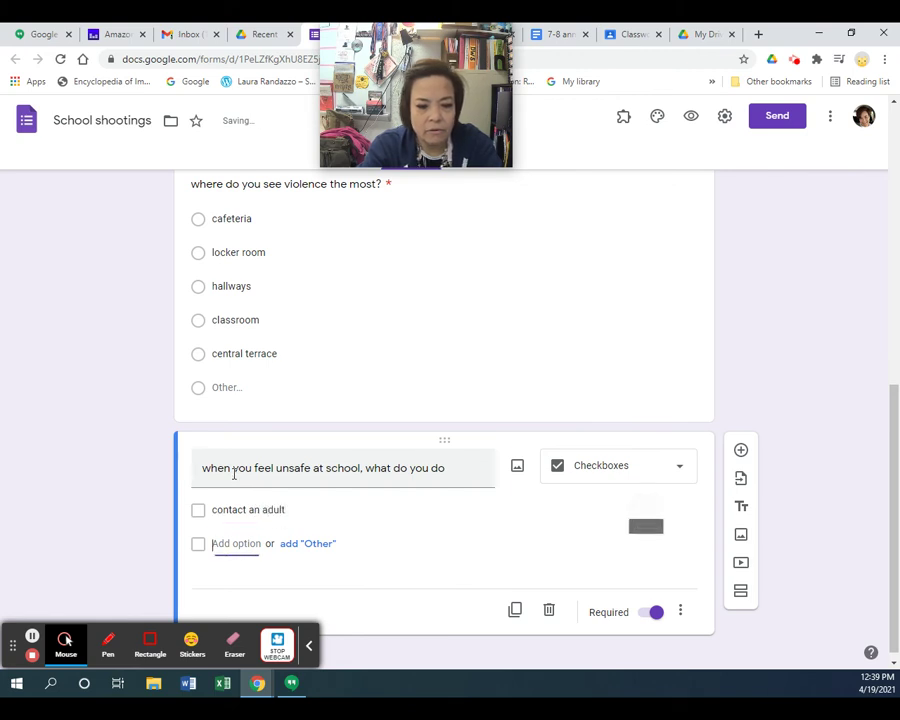
text(talk to my fri)
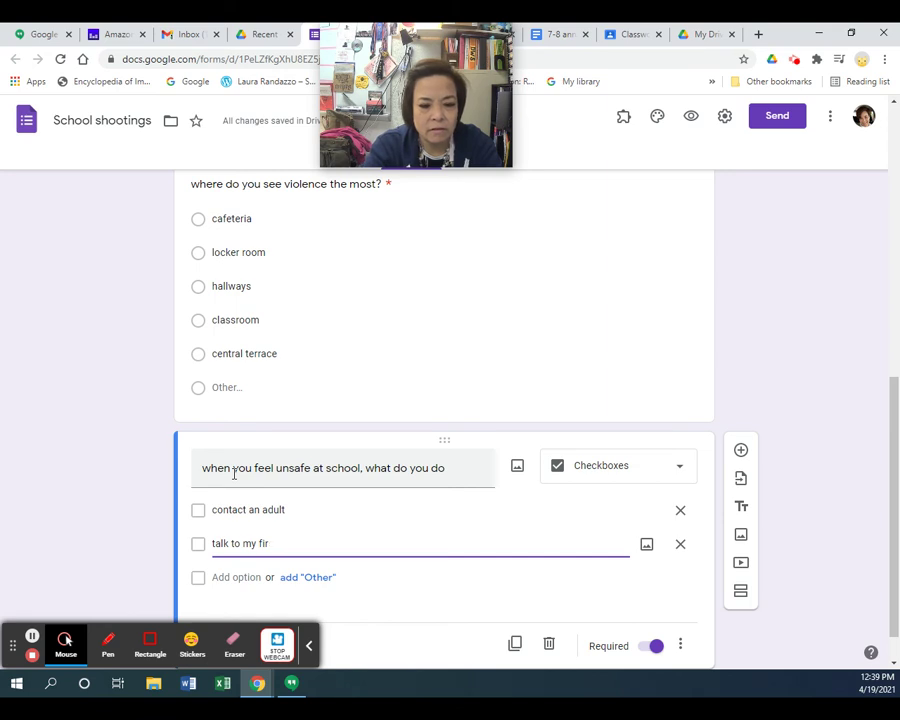
text(ends)
key(Return)
Step: Enter "report it to a administrator" as the third answer option of the unsafe-at-school question
text(repo)
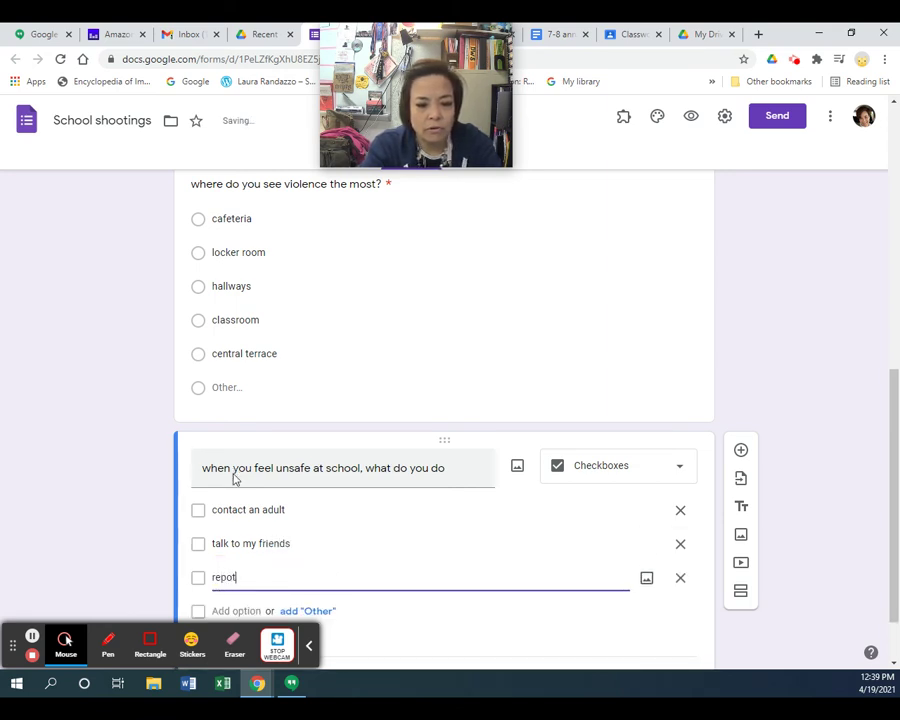
text(rt it to a administr)
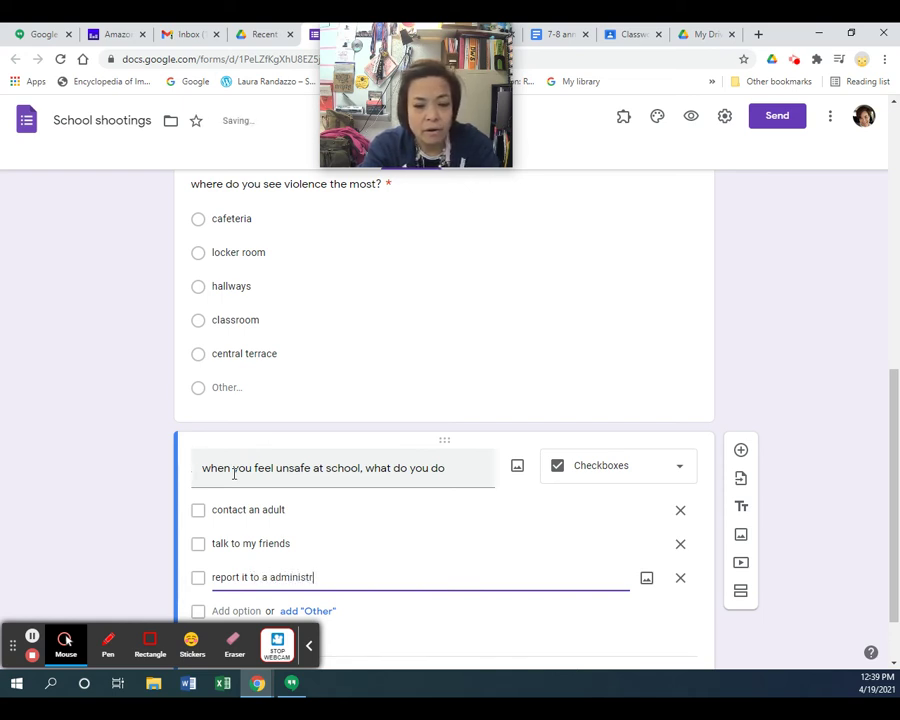
text(ator)
Step: Add "talk to the studeent" as the fourth answer option, followed by an "Other" option
key(Tab)
key(Tab)
key(Tab)
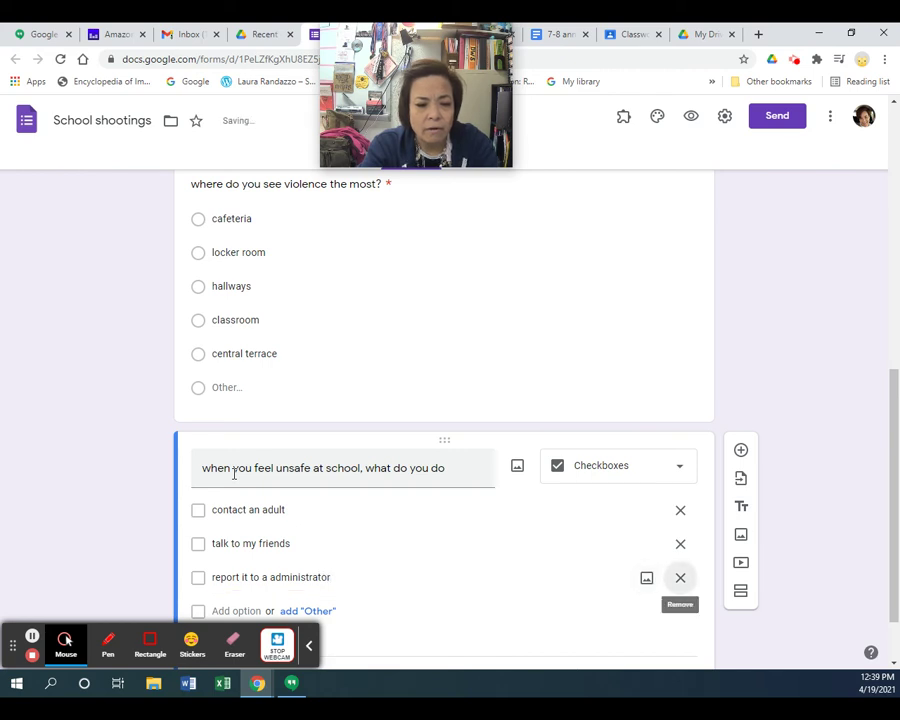
text(talk to t)
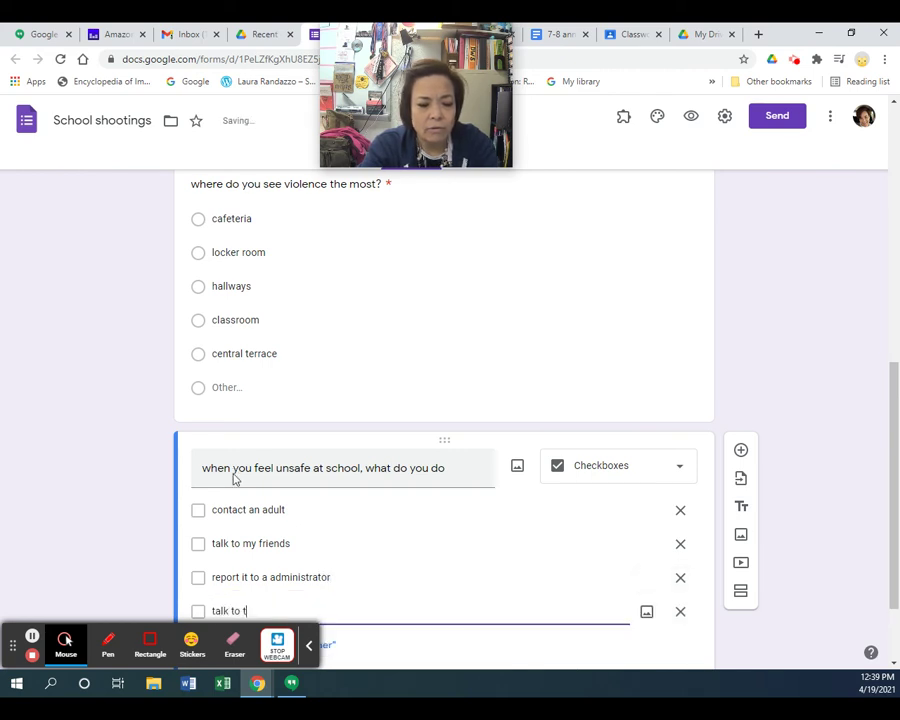
text(he studewnt)
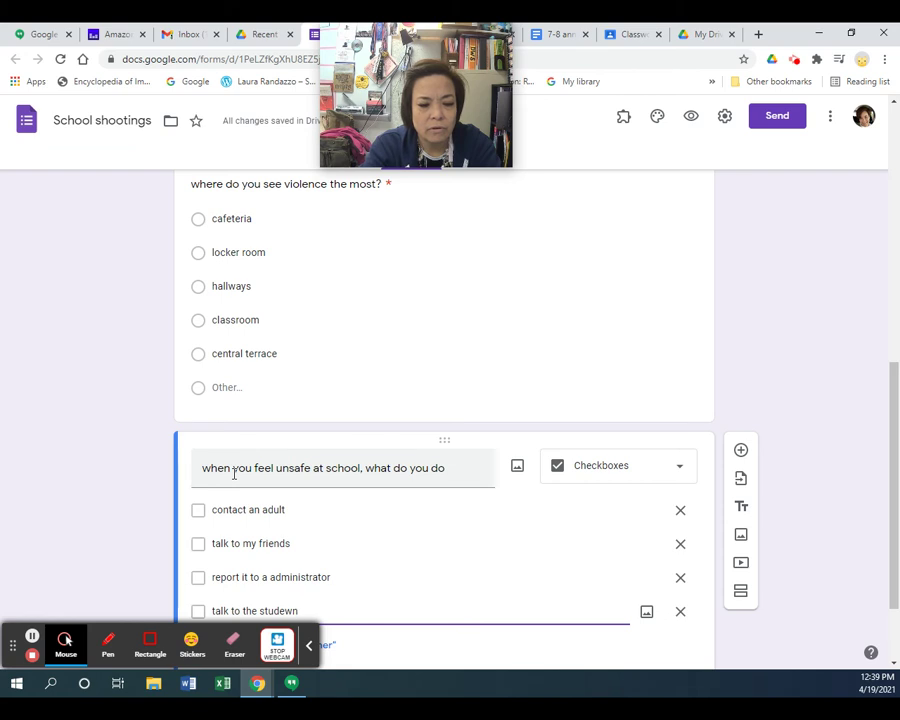
scroll(416, 557, down, 2)
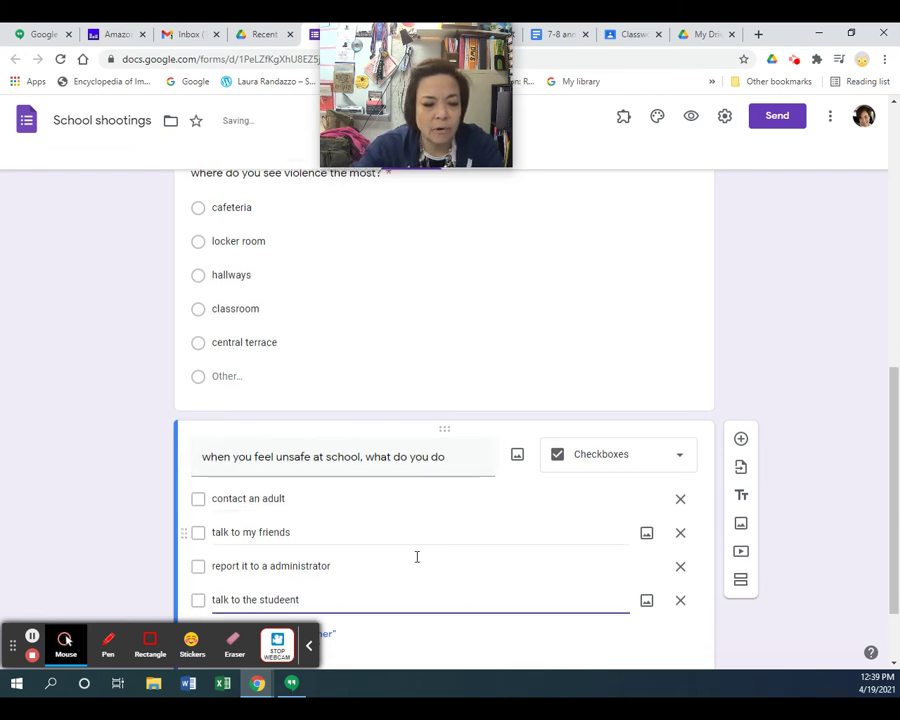
click(310, 534)
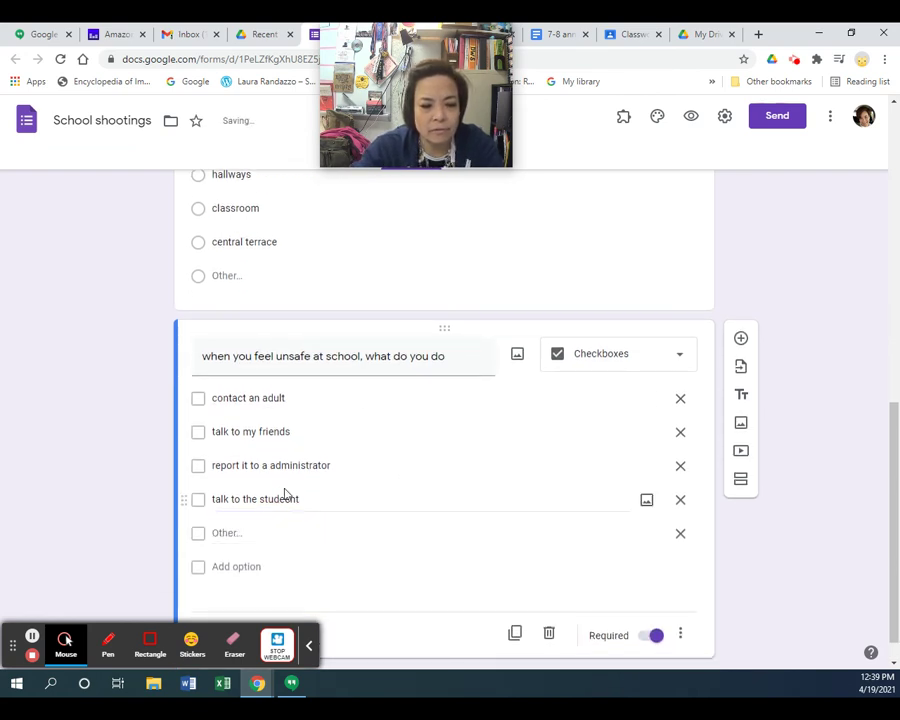
Step: Correct the misspelled last word of the fourth answer option to "student" and add a new empty question below
click(284, 504)
click(287, 497)
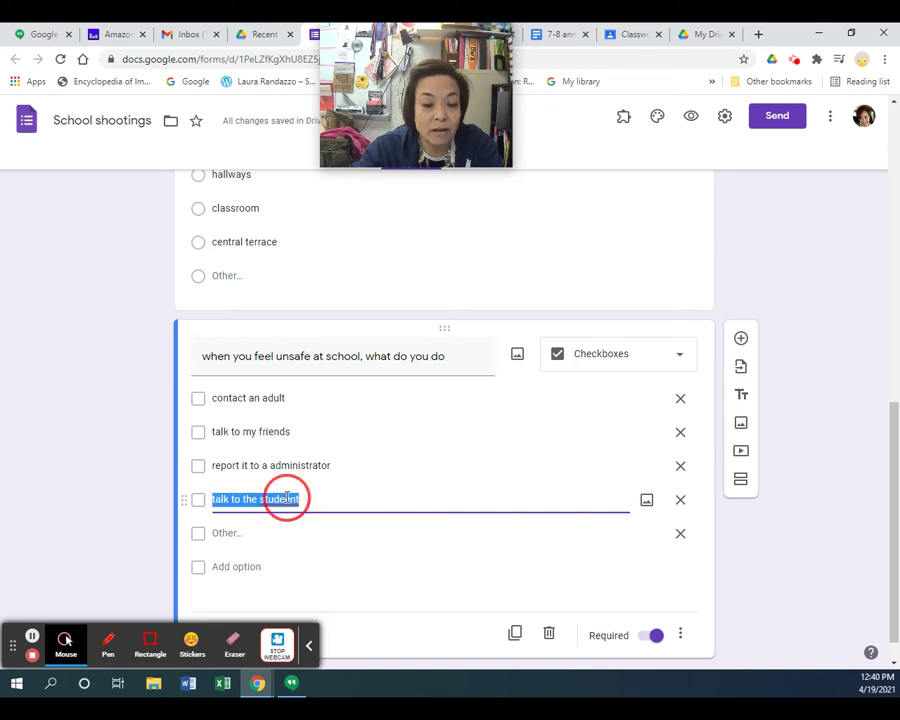
right_click(287, 499)
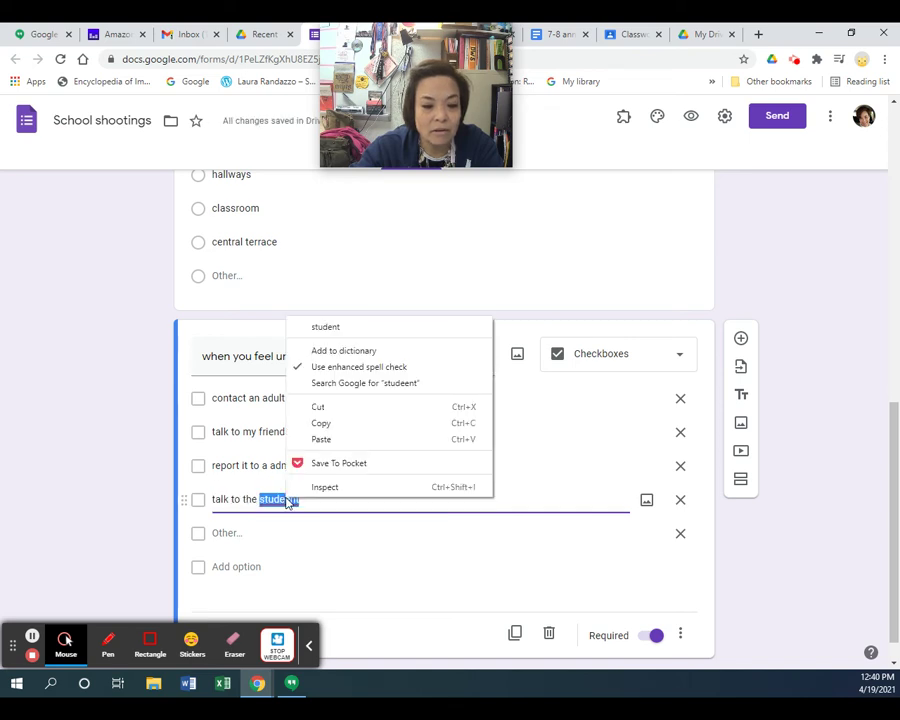
click(327, 326)
click(783, 579)
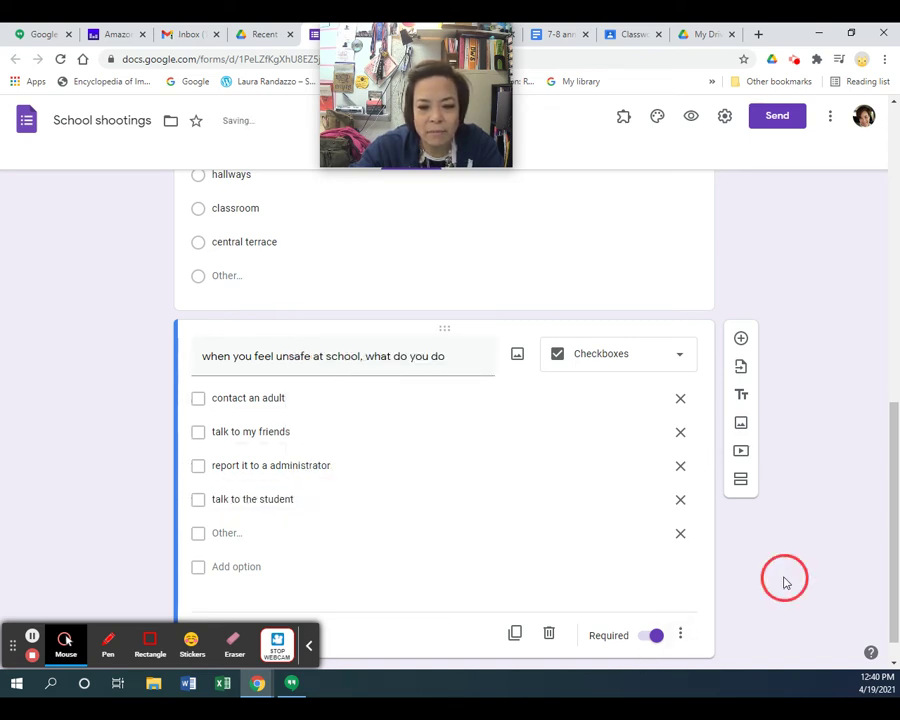
click(741, 338)
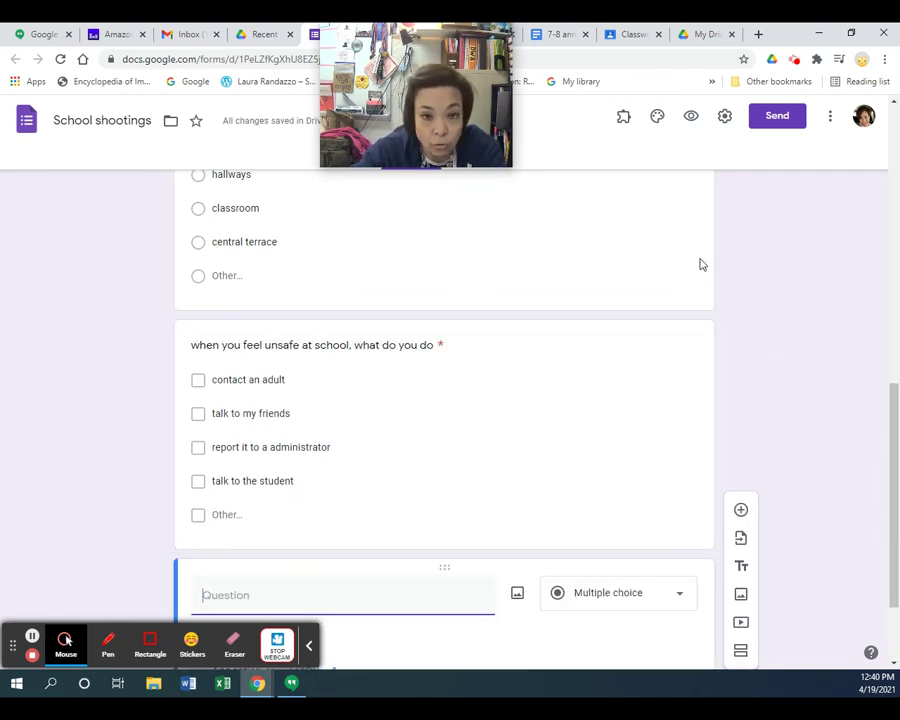
Step: Switch to Google Drive and run an advanced search for files of the type Forms
click(260, 35)
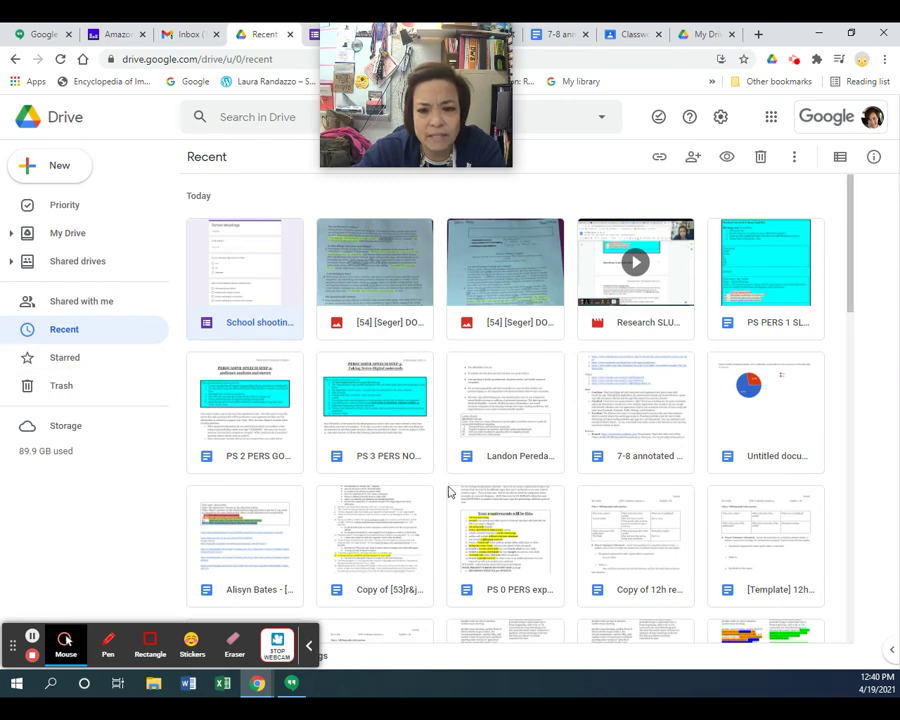
scroll(456, 481, down, 1)
scroll(456, 481, down, 5)
scroll(446, 450, up, 5)
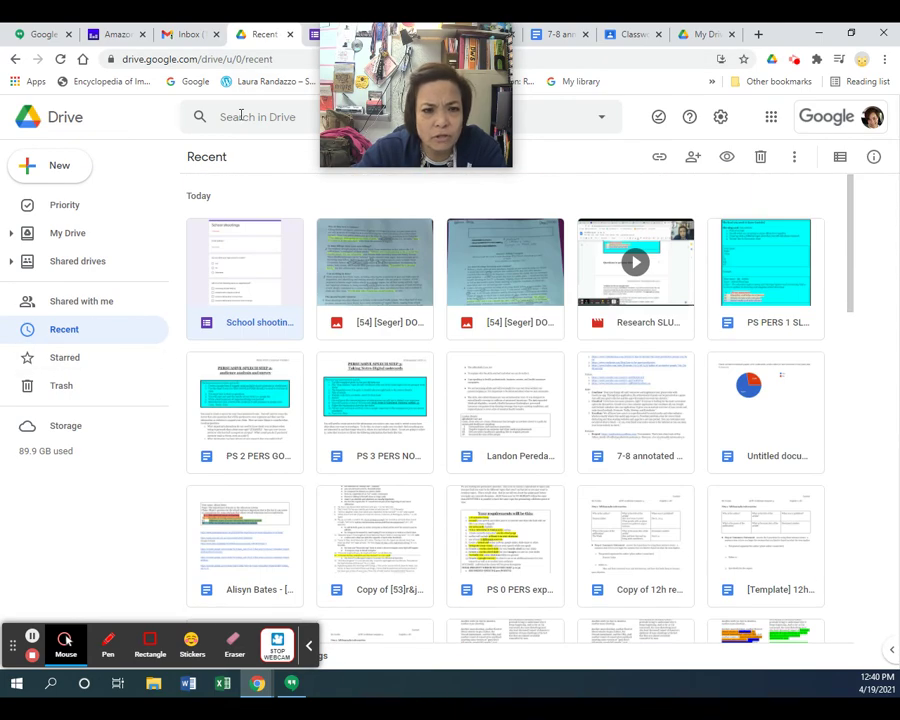
click(241, 116)
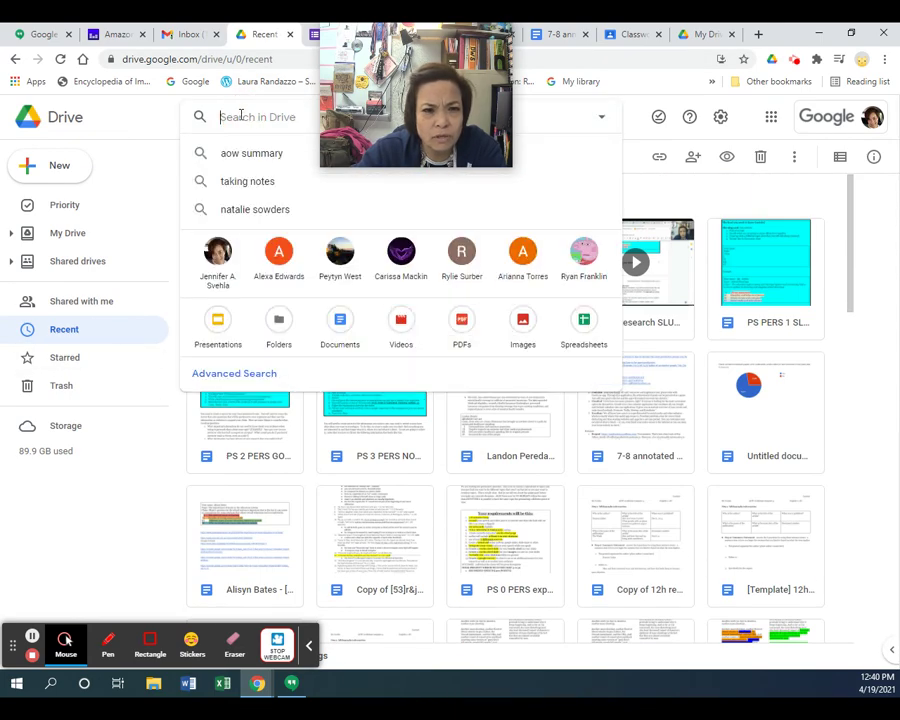
click(236, 374)
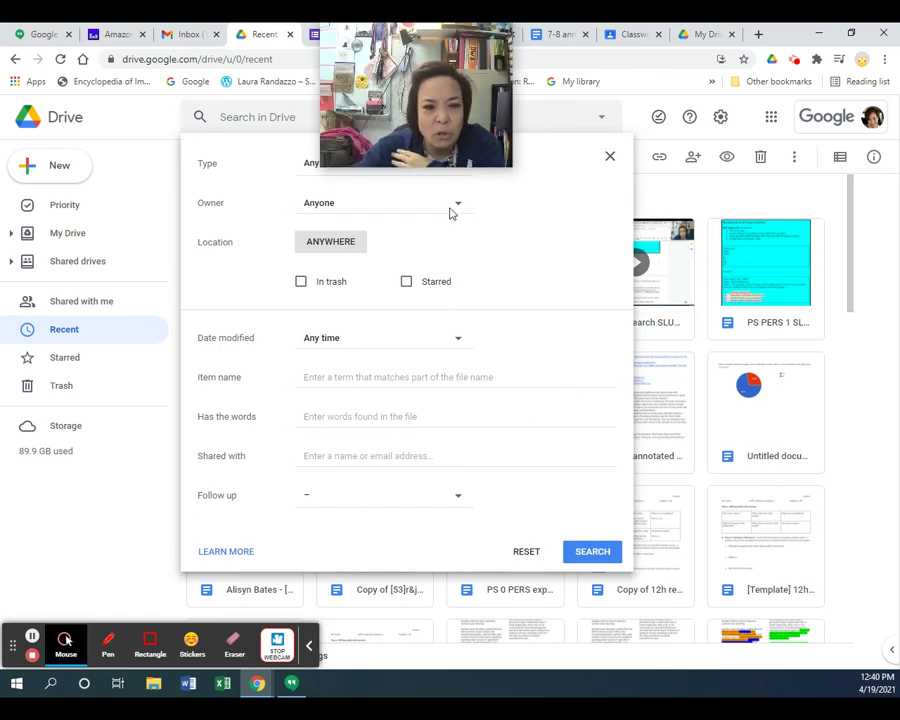
double_click(462, 176)
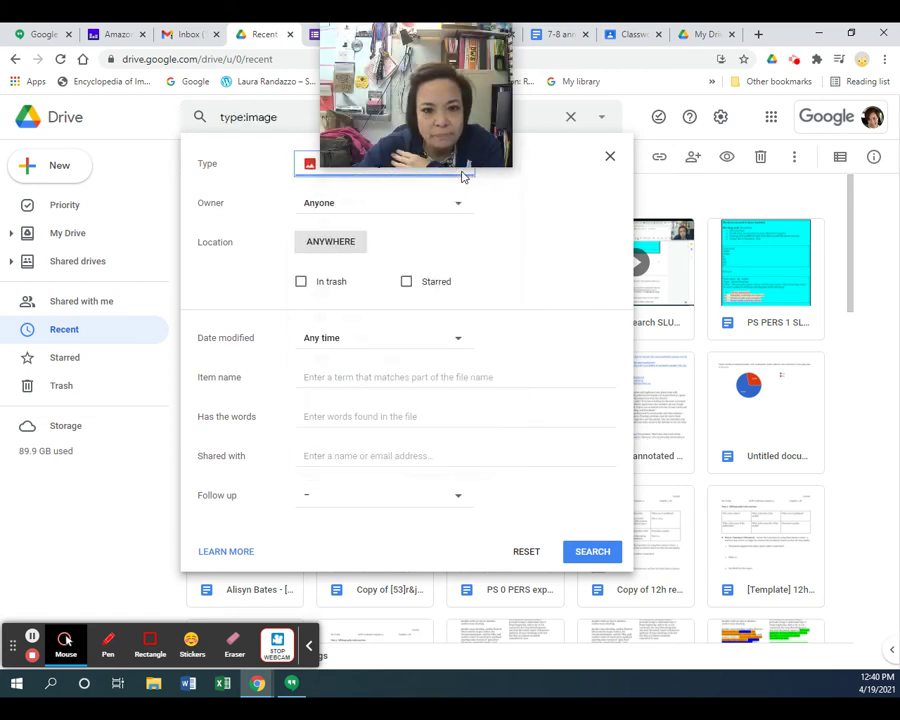
click(306, 173)
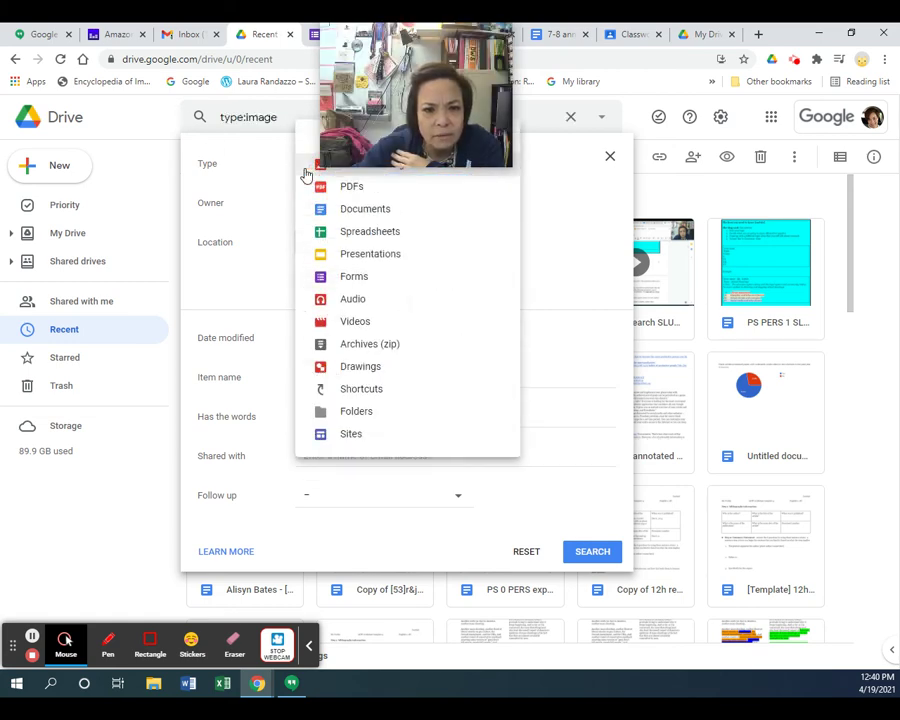
click(343, 276)
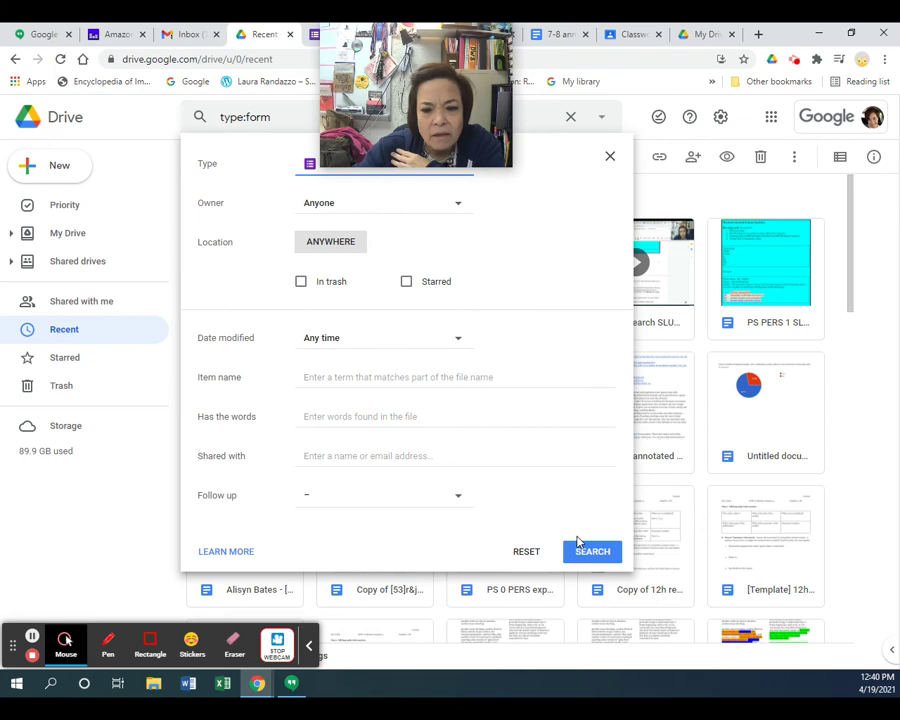
click(591, 555)
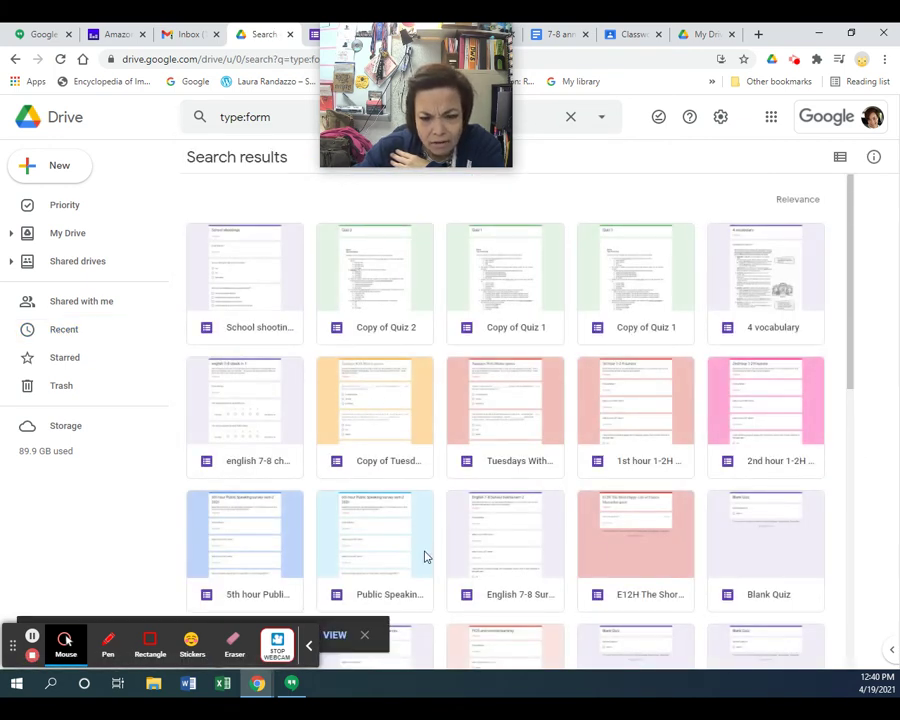
Step: Open the "English 7-8 reflection friday 9/18/20" form from the search results and look through its questions
scroll(296, 513, down, 3)
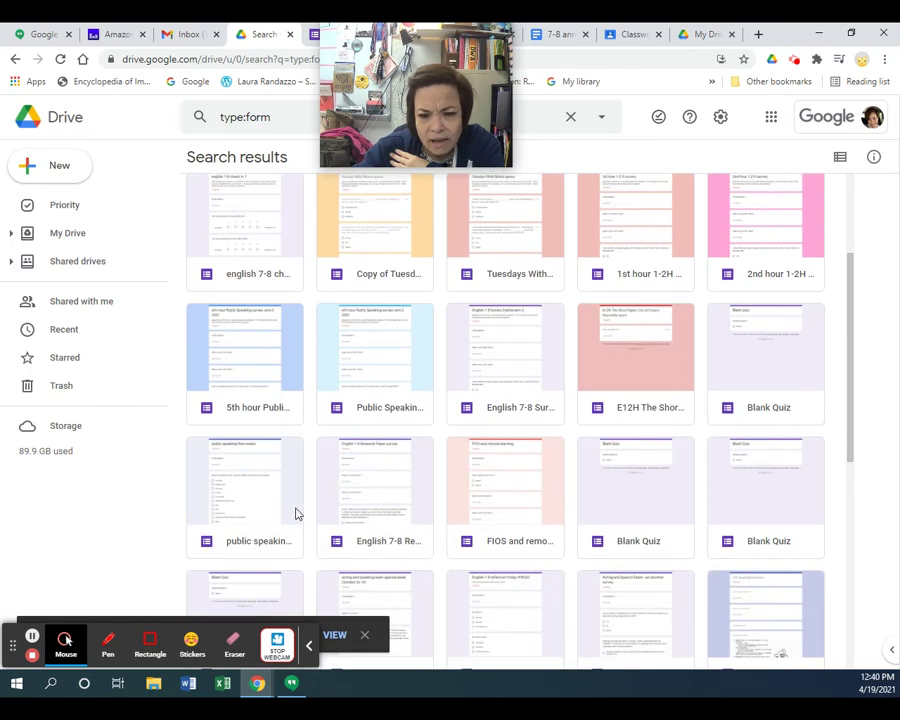
scroll(544, 345, down, 1)
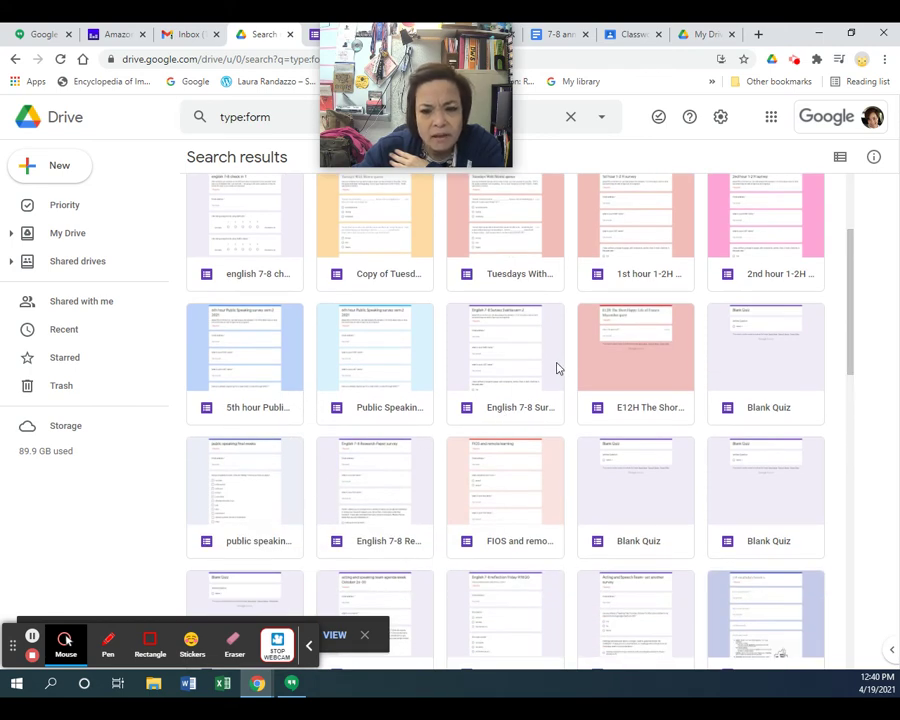
scroll(552, 526, down, 3)
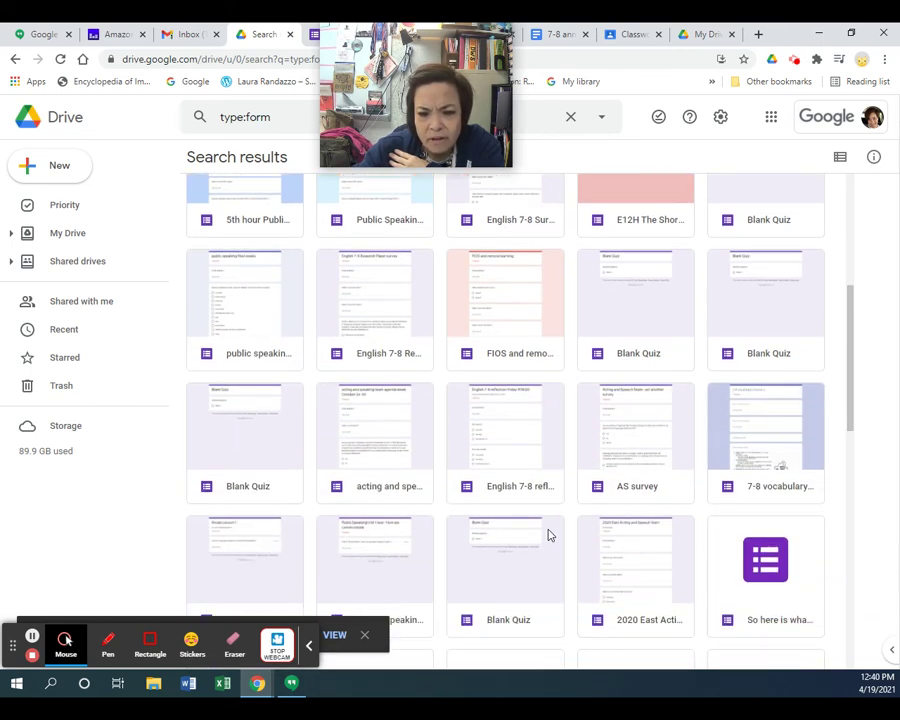
double_click(550, 455)
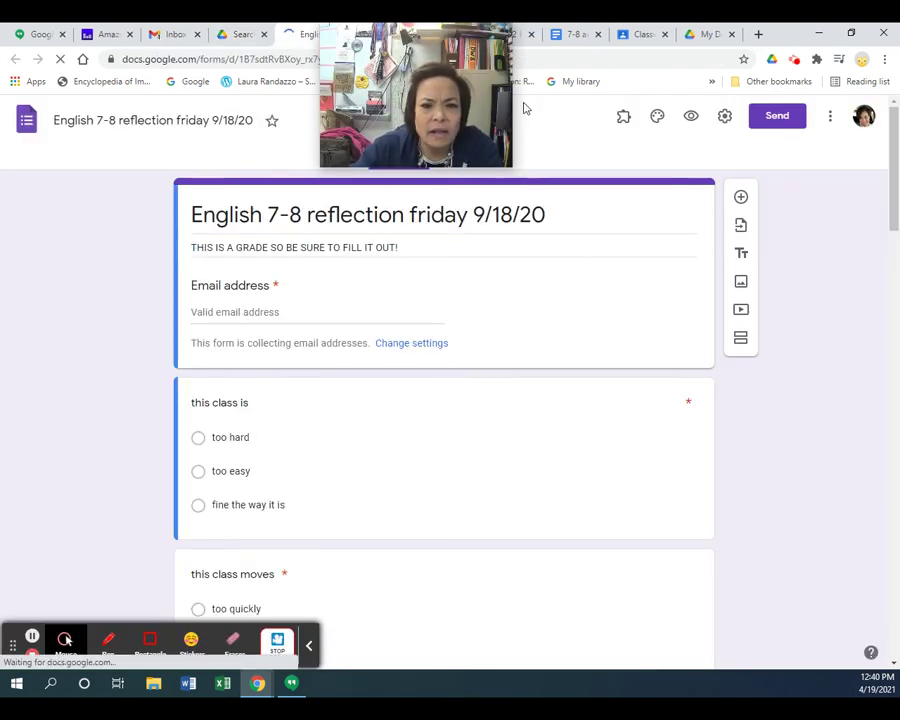
scroll(446, 247, down, 5)
scroll(428, 114, down, 8)
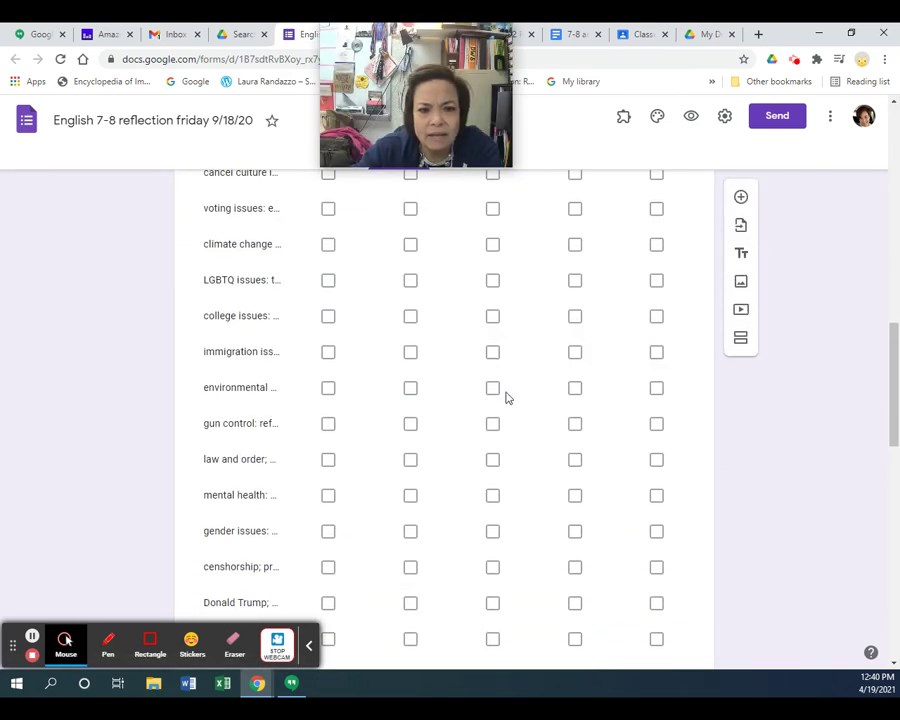
scroll(506, 393, up, 5)
scroll(506, 393, up, 7)
drag(422, 40, 258, 45)
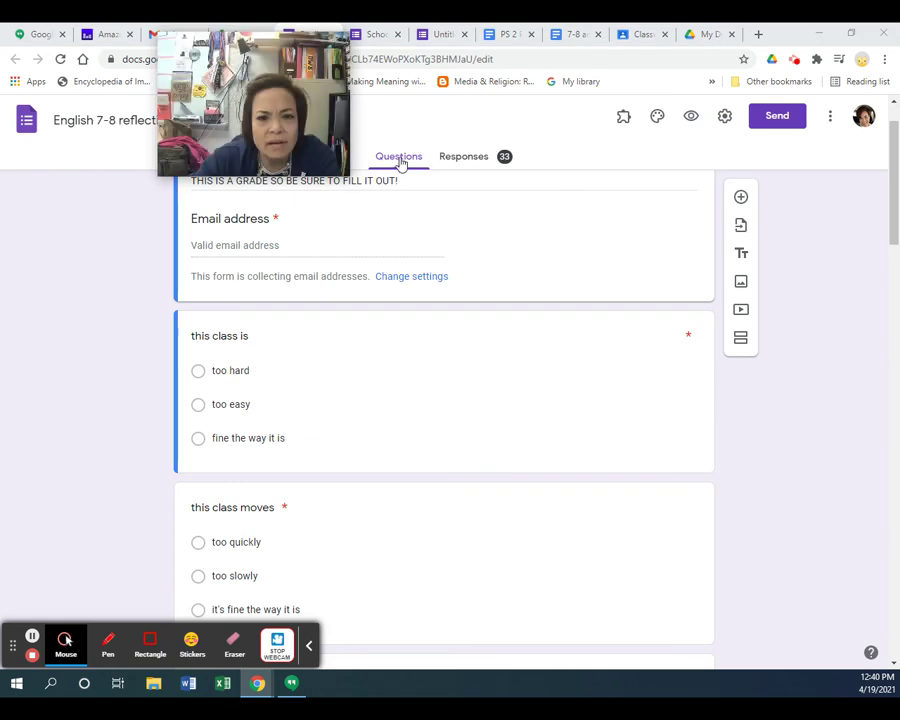
Step: Copy the "this class is" pie chart from the reflection form's response summary
click(459, 158)
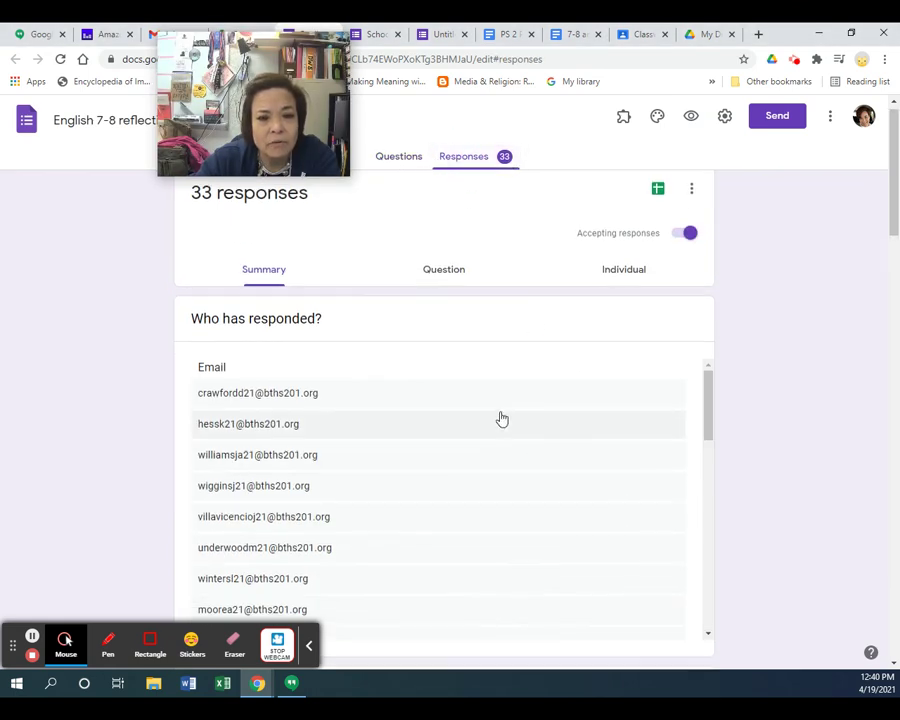
scroll(497, 417, down, 10)
scroll(494, 417, down, 10)
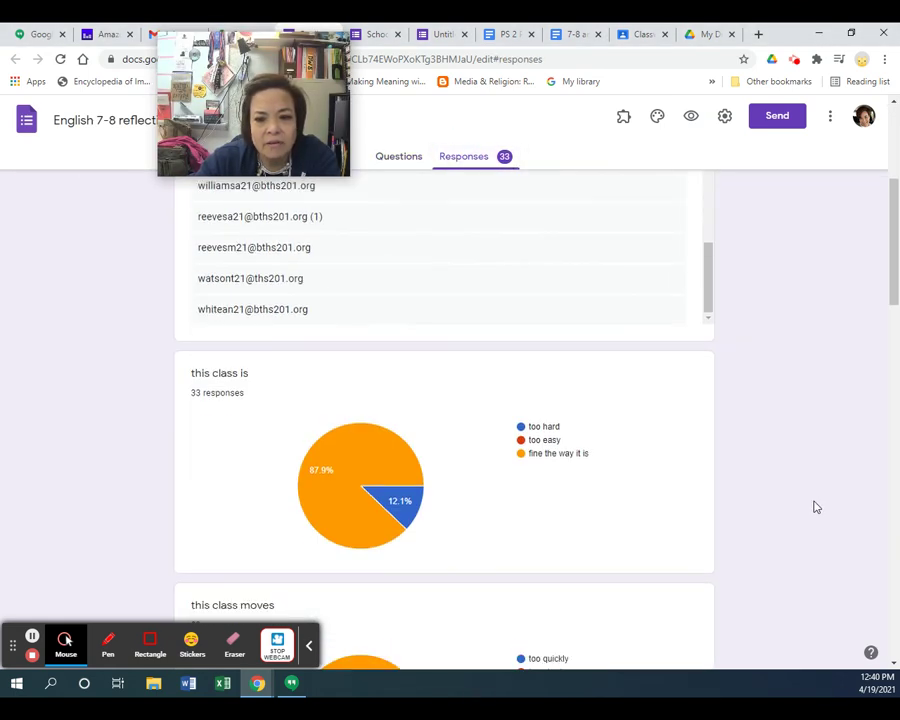
scroll(670, 464, up, 3)
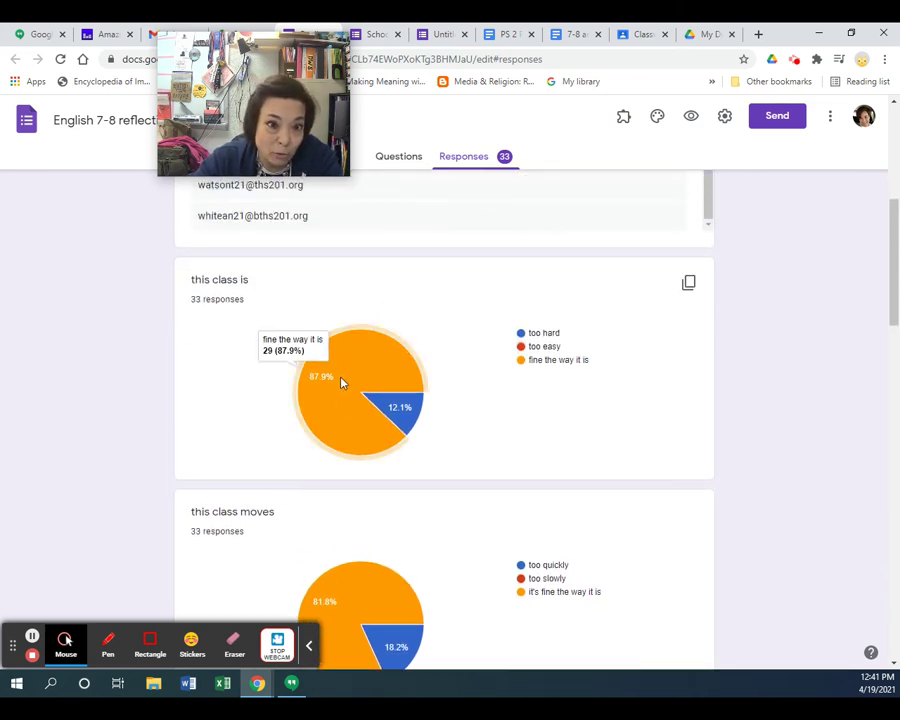
mouse_move(340, 408)
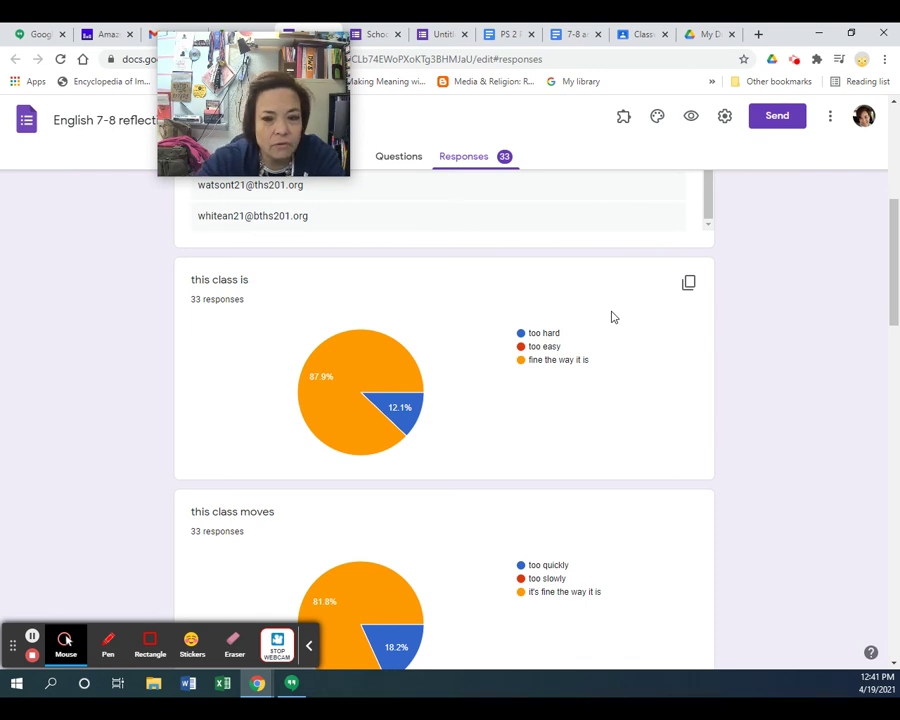
click(689, 285)
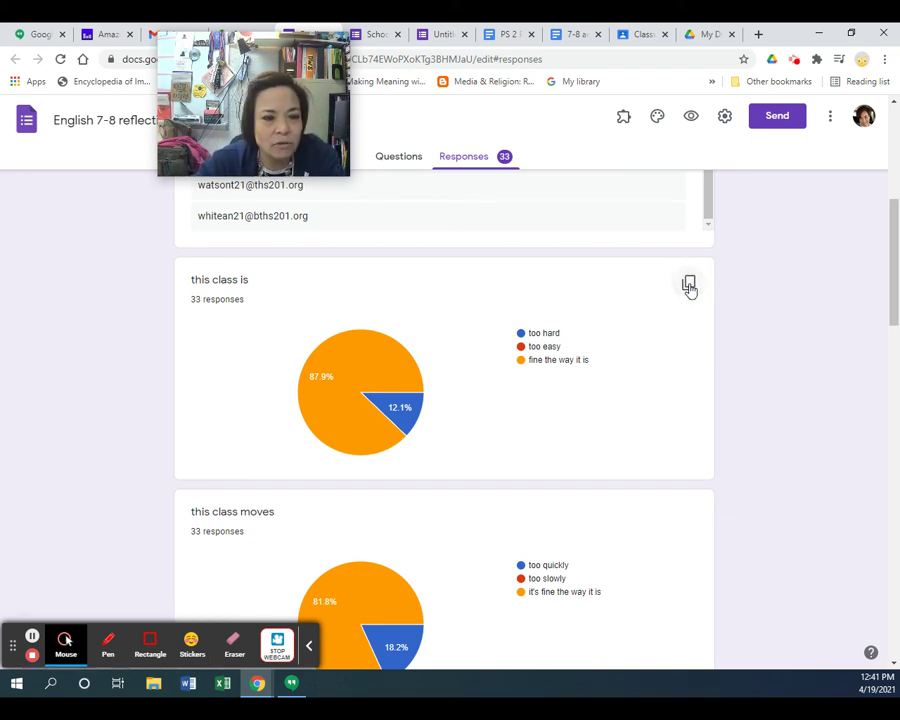
Step: Create a new blank Google Docs document from Google Drive and paste the copied chart into it
mouse_move(252, 84)
drag(252, 84, 432, 82)
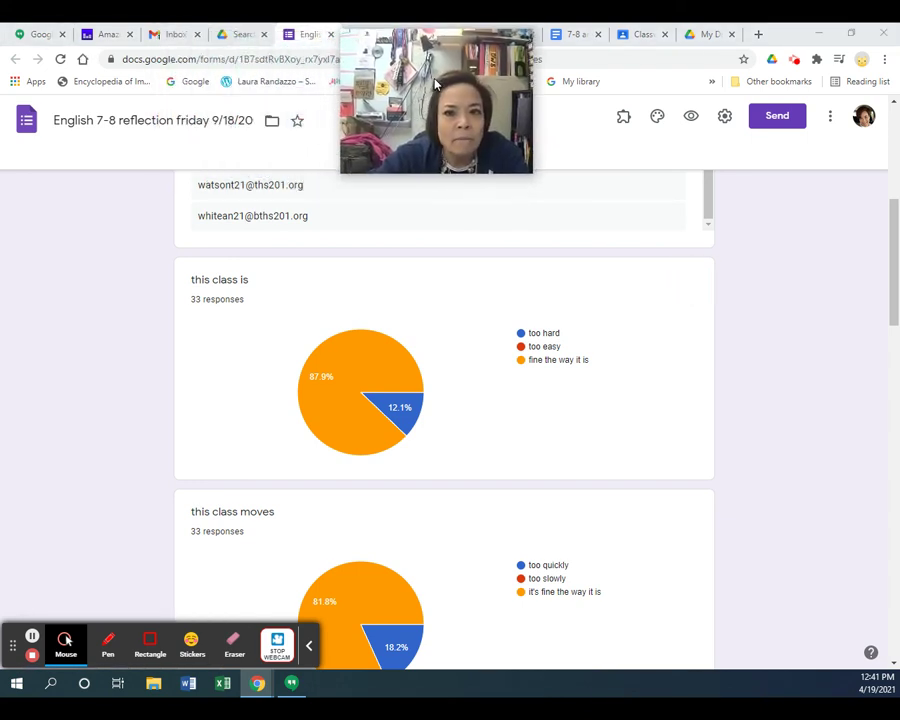
click(241, 35)
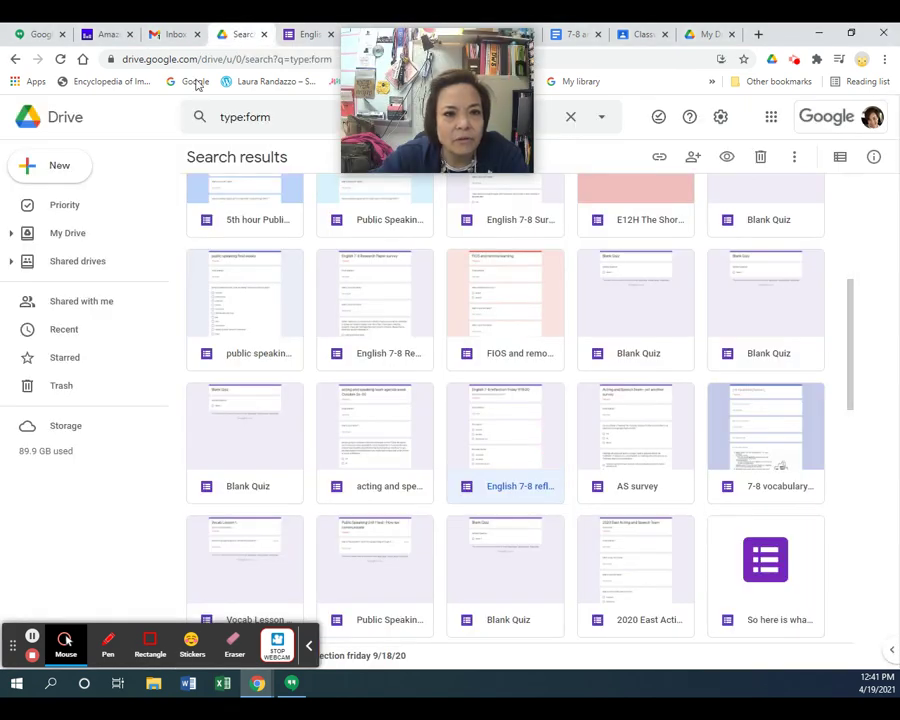
click(64, 165)
click(84, 279)
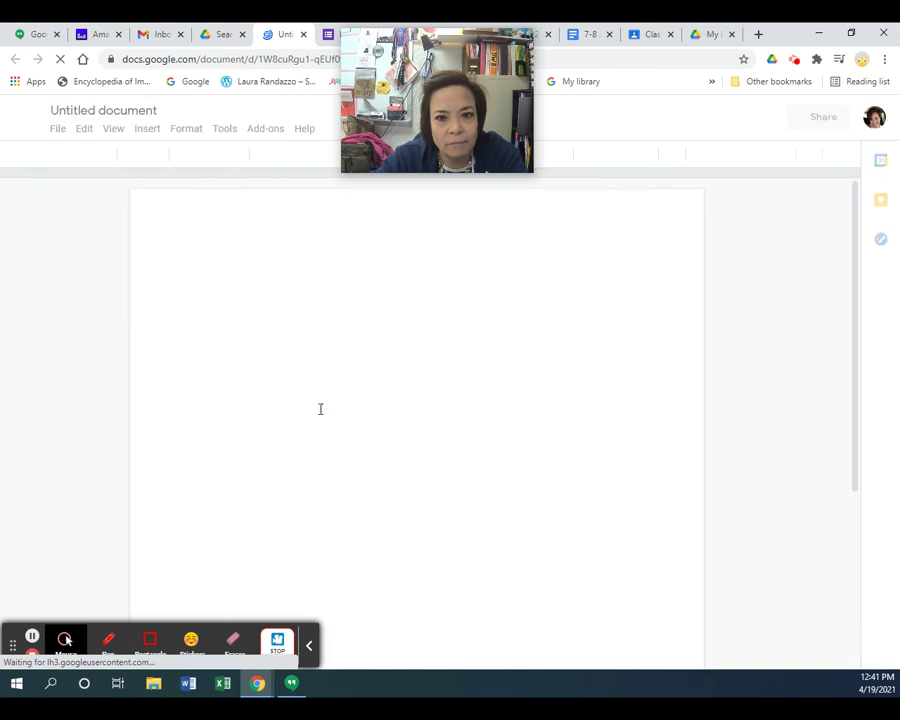
right_click(184, 274)
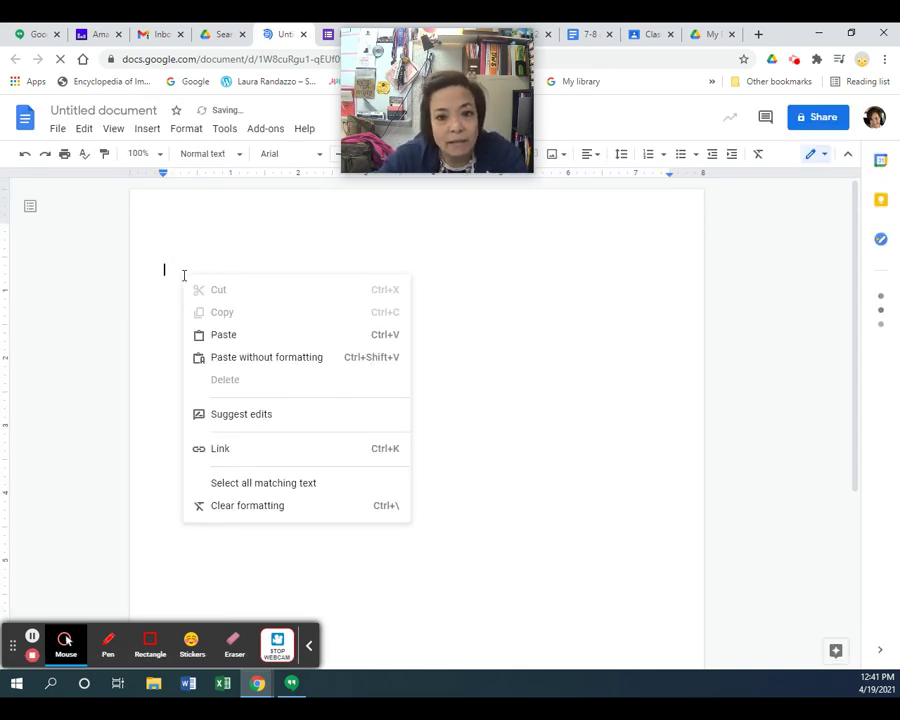
click(218, 341)
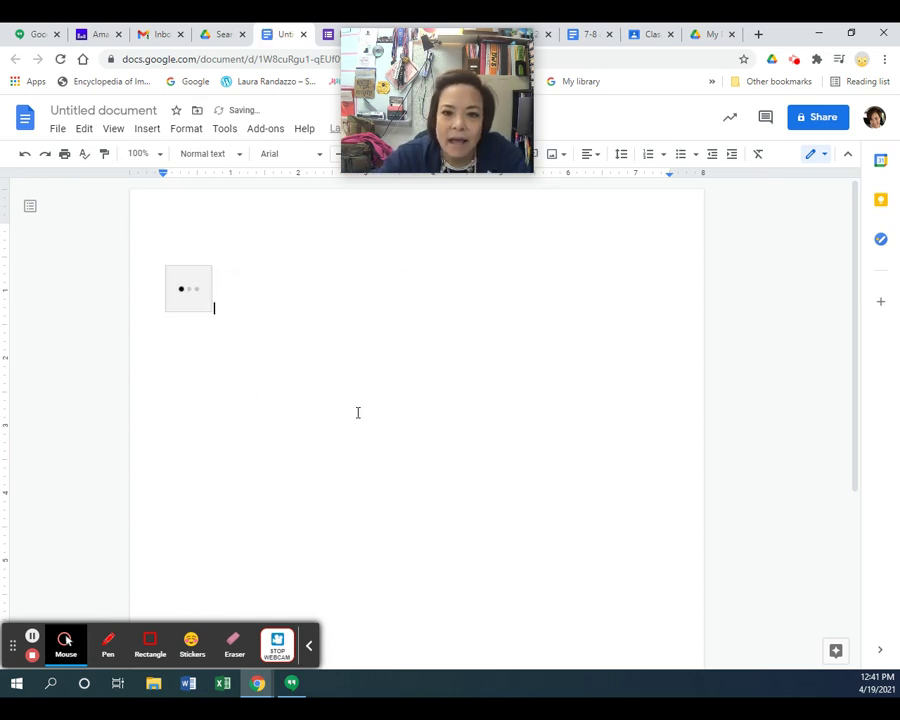